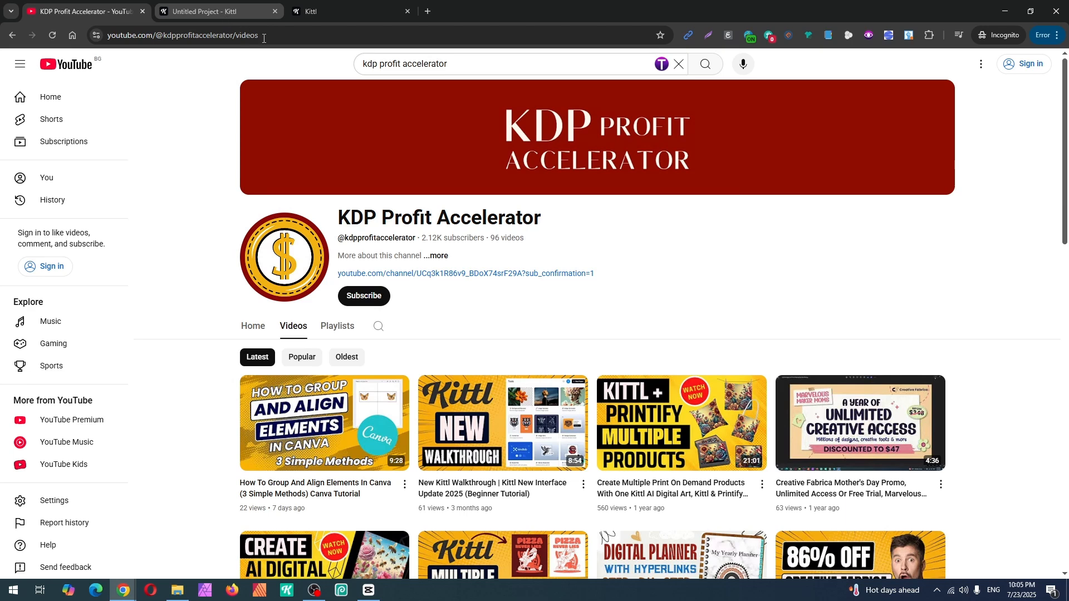
Switch to the untitled Kittl project, insert the "SUMMER TRENDS" paragraph text template and shift it slightly lower on the artboard.
click(233, 13)
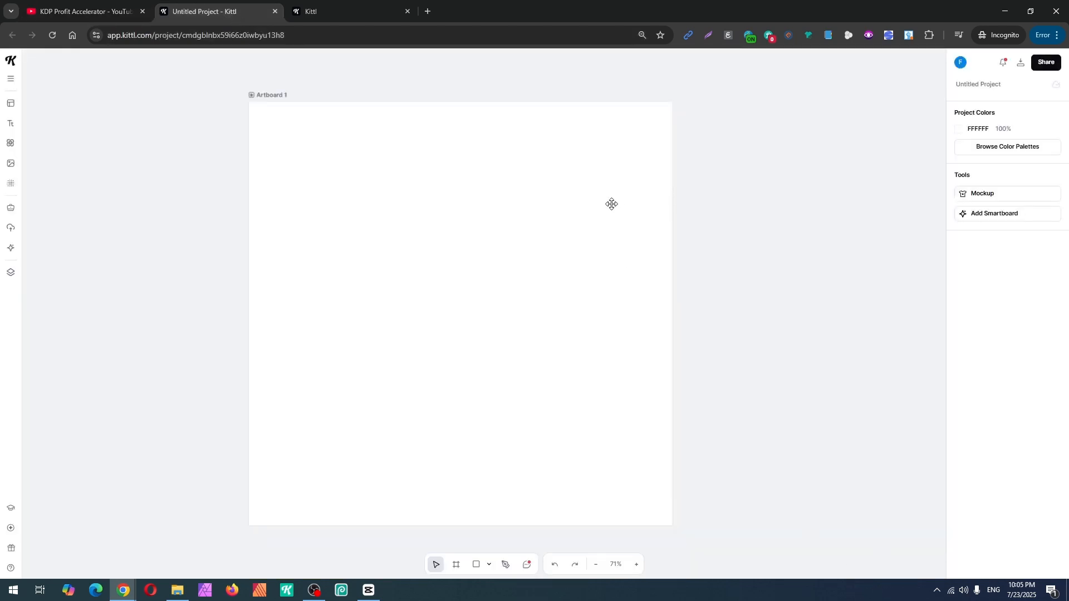
click(10, 124)
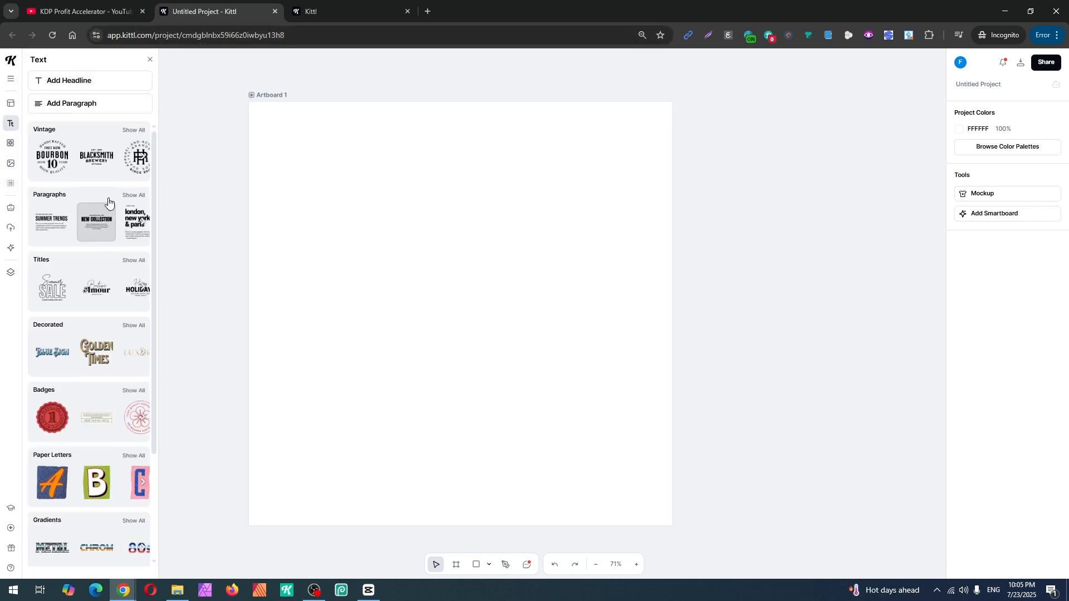
click(45, 230)
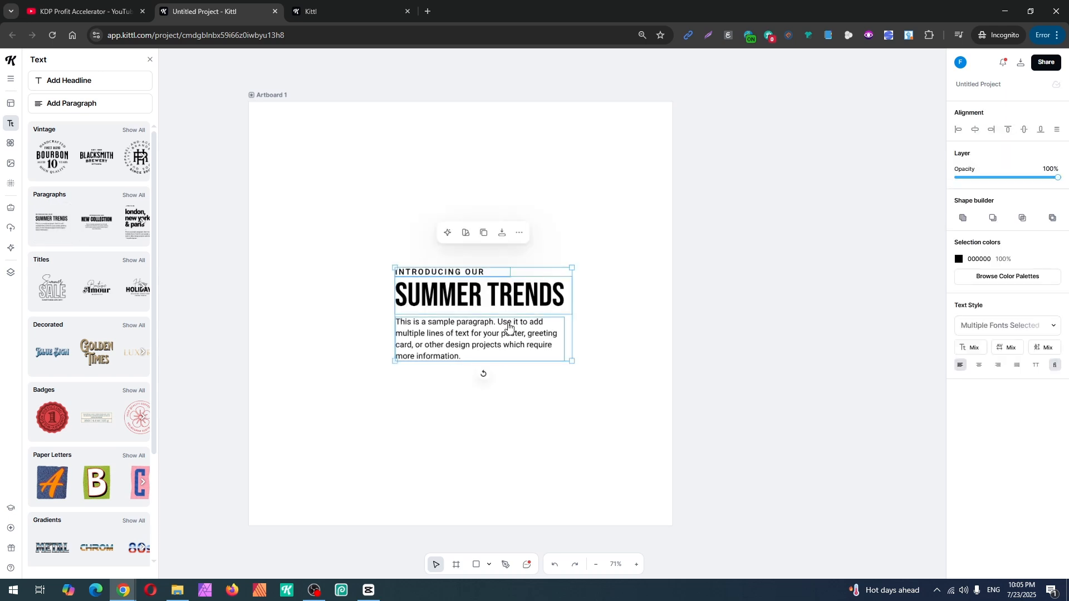
drag(504, 295, 503, 325)
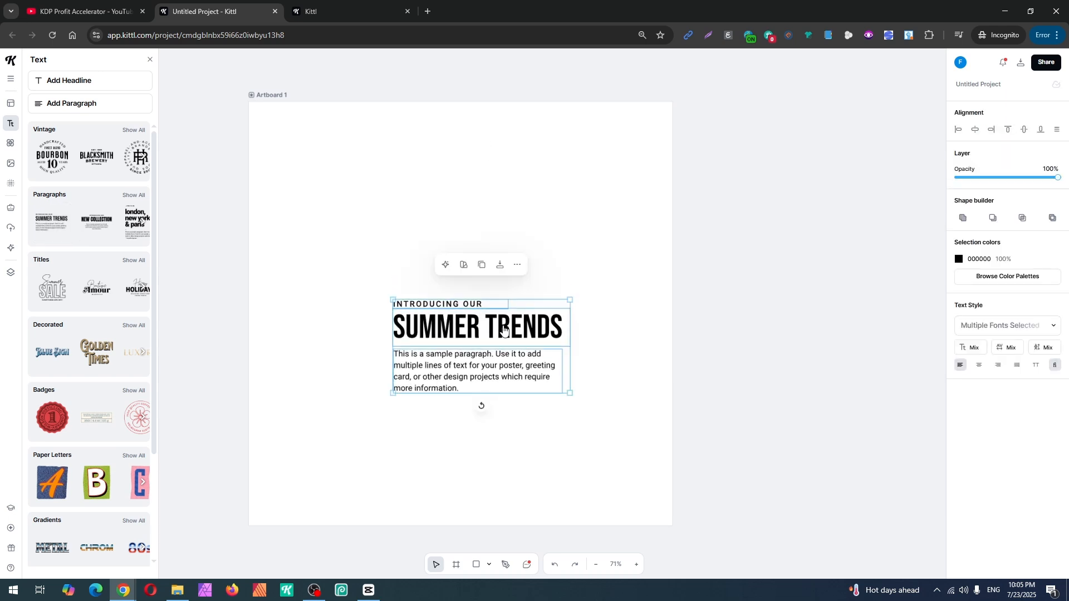
key(Escape)
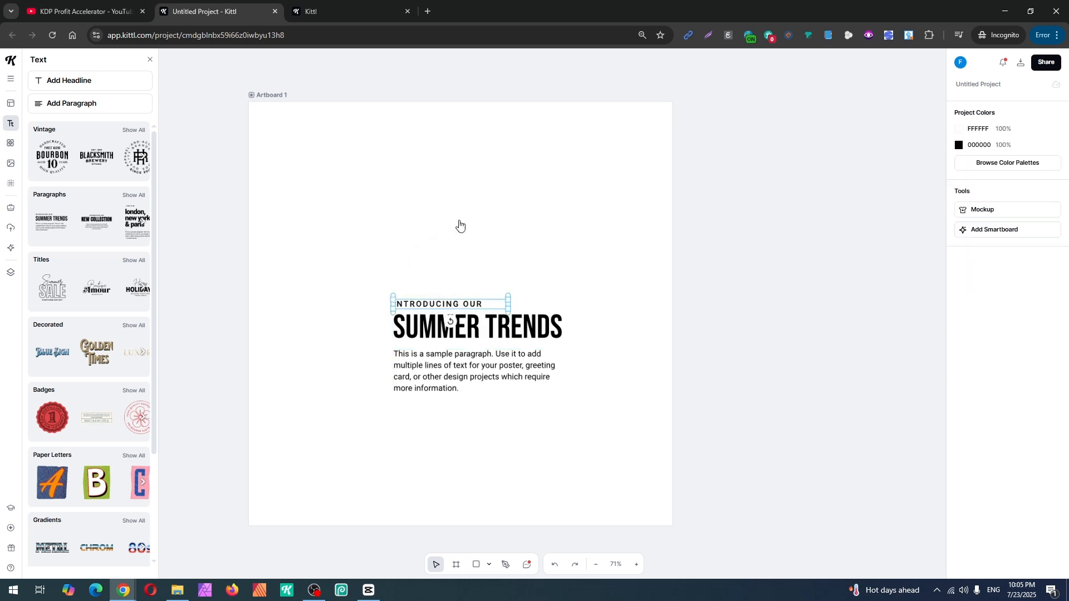
Spread the template's three text lines apart vertically, then enlarge the sample paragraph to about font size 31 and reposition it below the heading.
drag(434, 305, 470, 165)
drag(449, 326, 448, 263)
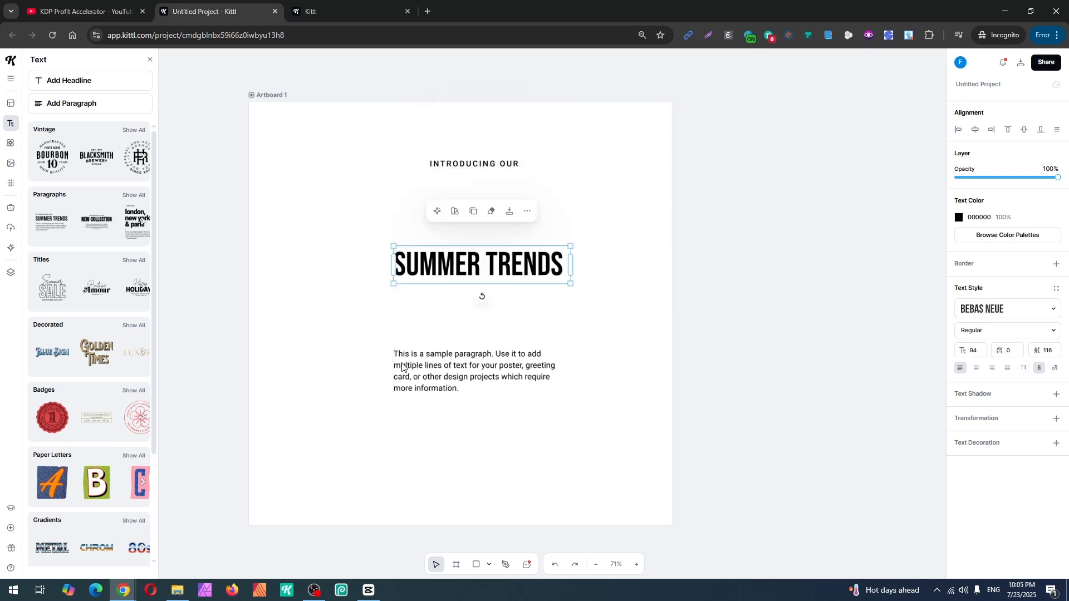
drag(443, 370, 440, 388)
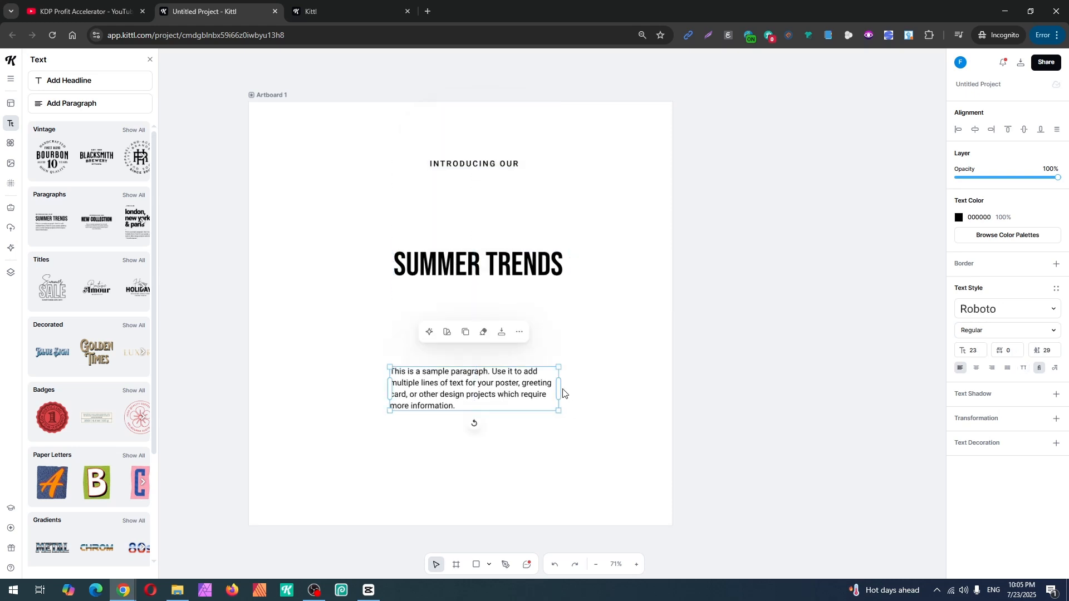
drag(561, 389, 631, 367)
drag(520, 396, 492, 406)
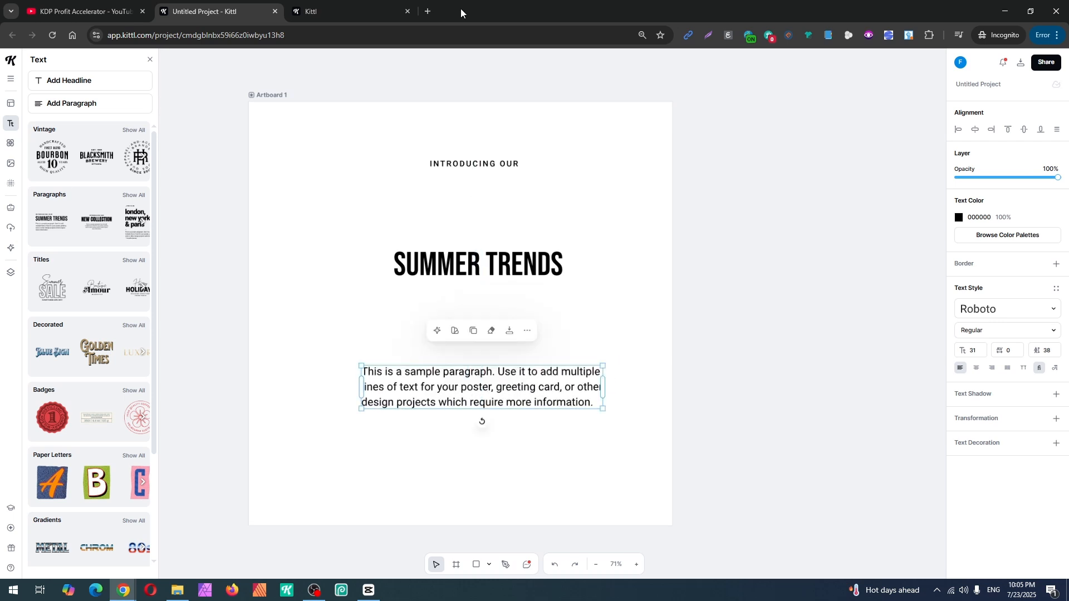
Widen the "INTRODUCING OUR" text box and apply the Angle transformation to it.
click(457, 157)
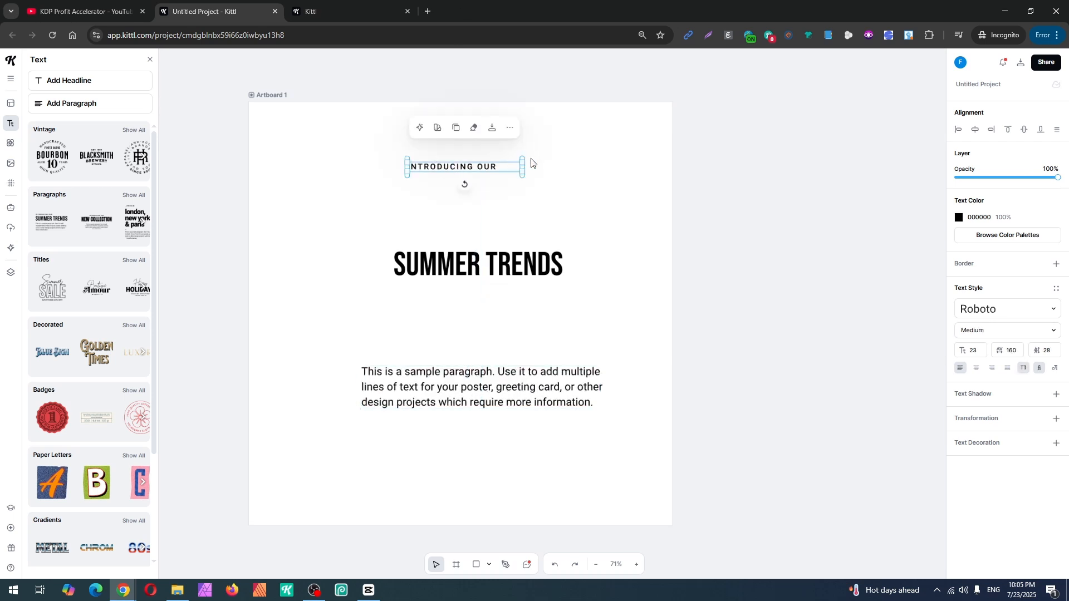
drag(524, 161, 588, 166)
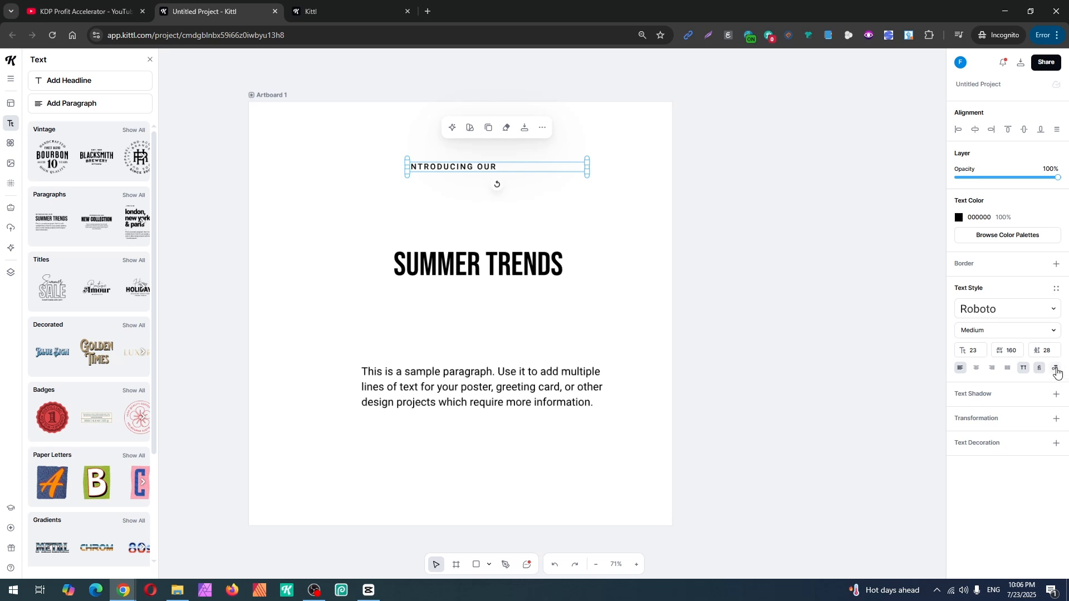
click(1056, 418)
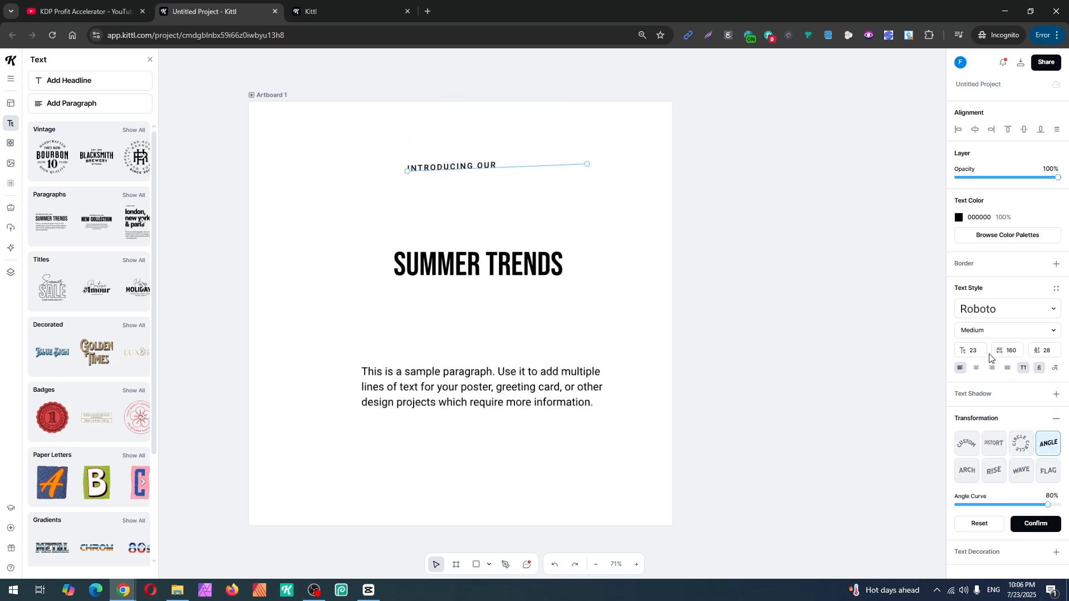
Enlarge the angled "INTRODUCING OUR" text's box and set its font size to 100.
click(973, 350)
text(100)
key(Return)
click(412, 177)
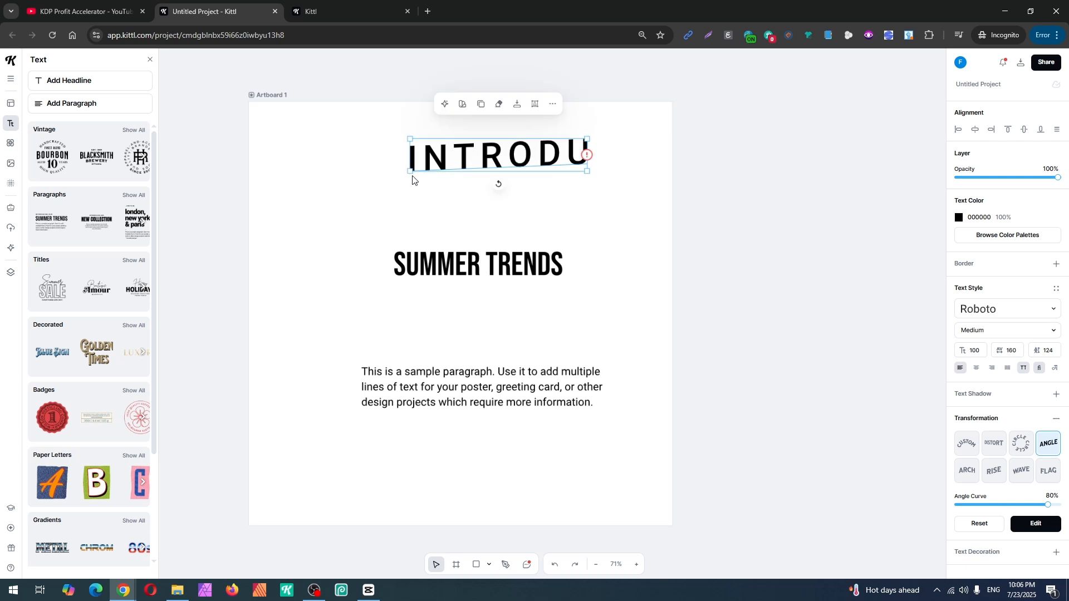
drag(402, 177, 362, 244)
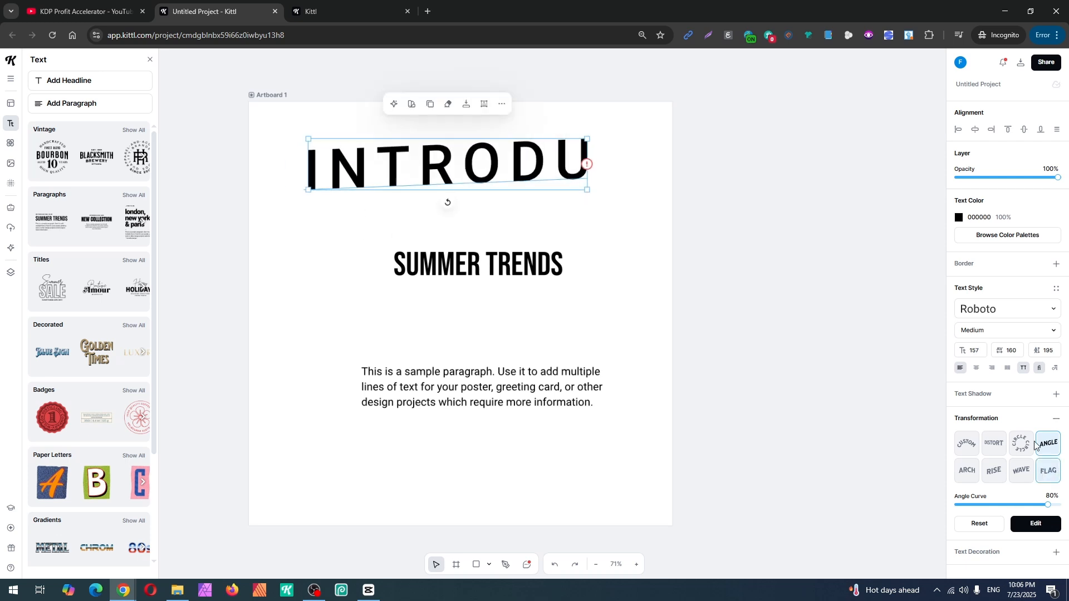
click(978, 352)
text(100)
key(Return)
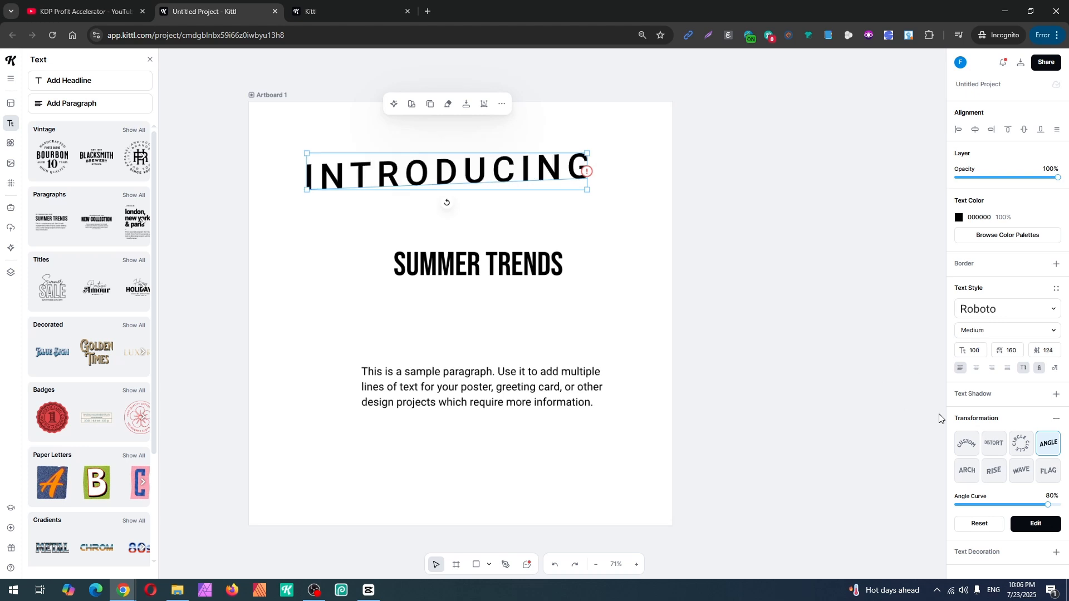
Try the Circle, Arch, Rise, Wave and Flag transformations on the "INTRODUCING OUR" text.
click(1026, 452)
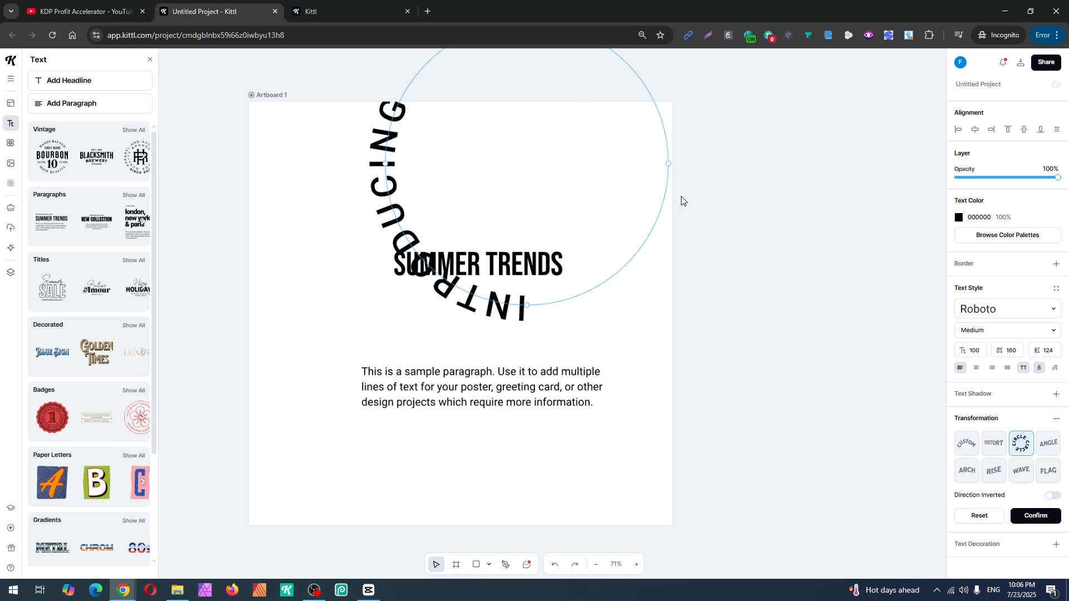
click(967, 471)
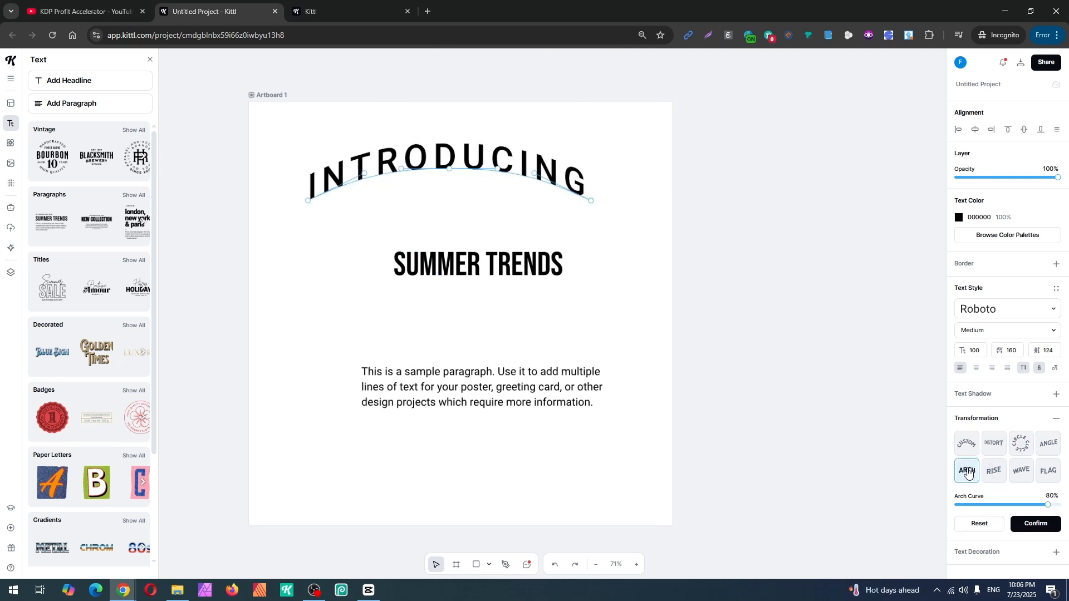
click(994, 473)
click(1022, 472)
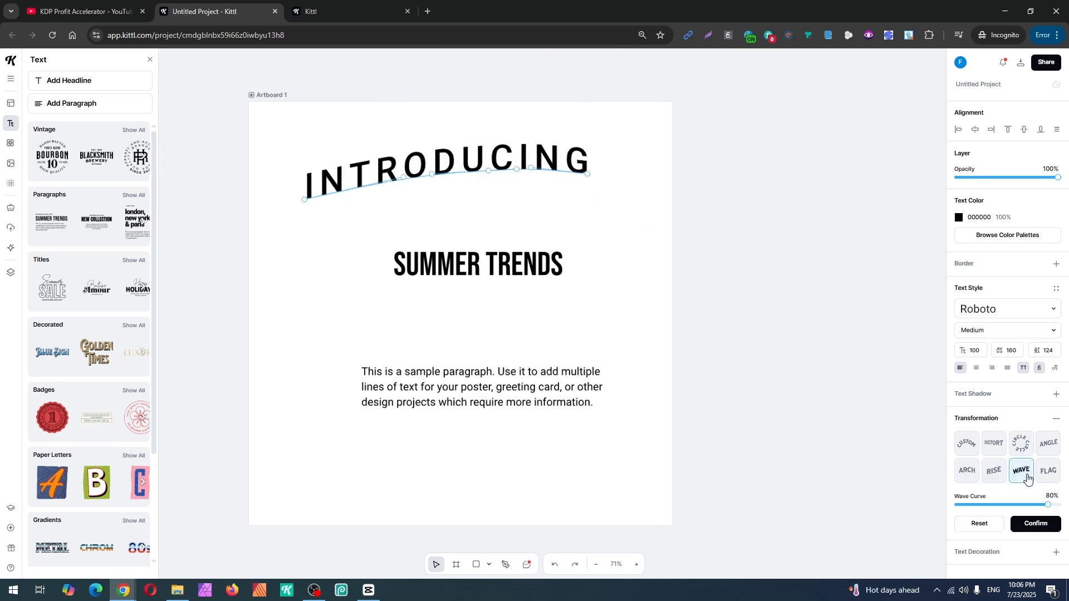
click(1046, 479)
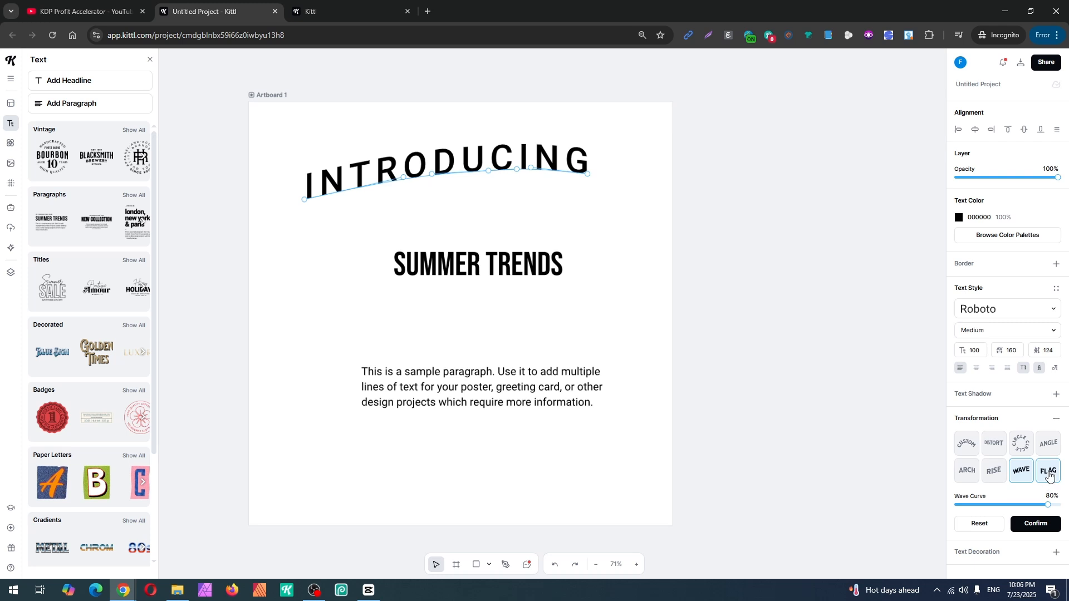
Apply the Distort transformation to "INTRODUCING OUR" and bend its lower edge downward beneath the end of "INTRODUCING".
click(993, 449)
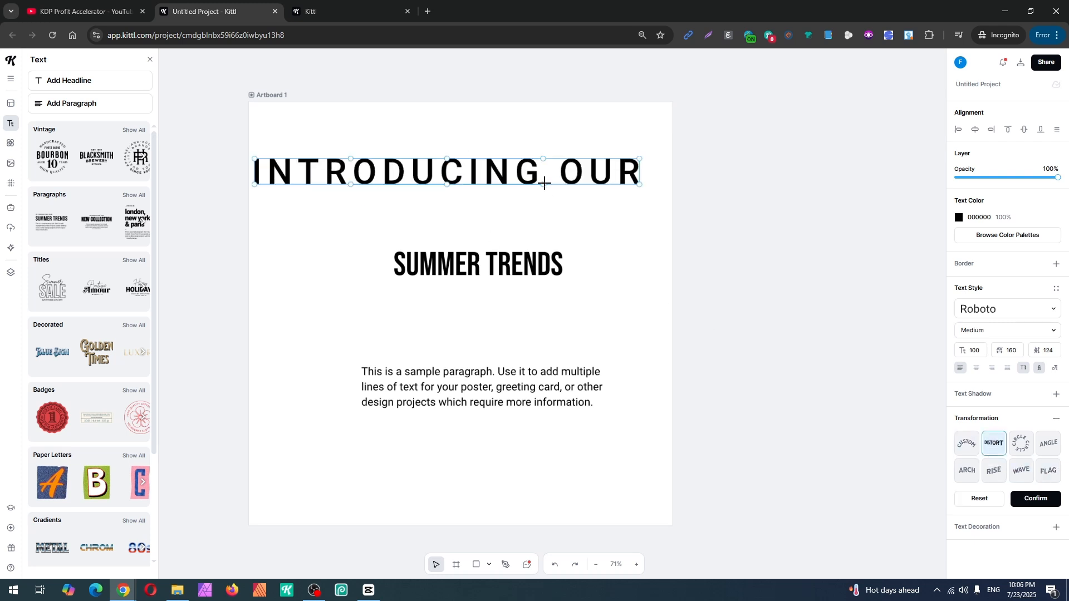
mouse_move(544, 182)
mouse_down()
mouse_move(533, 253)
mouse_move(545, 187)
mouse_move(551, 201)
mouse_up()
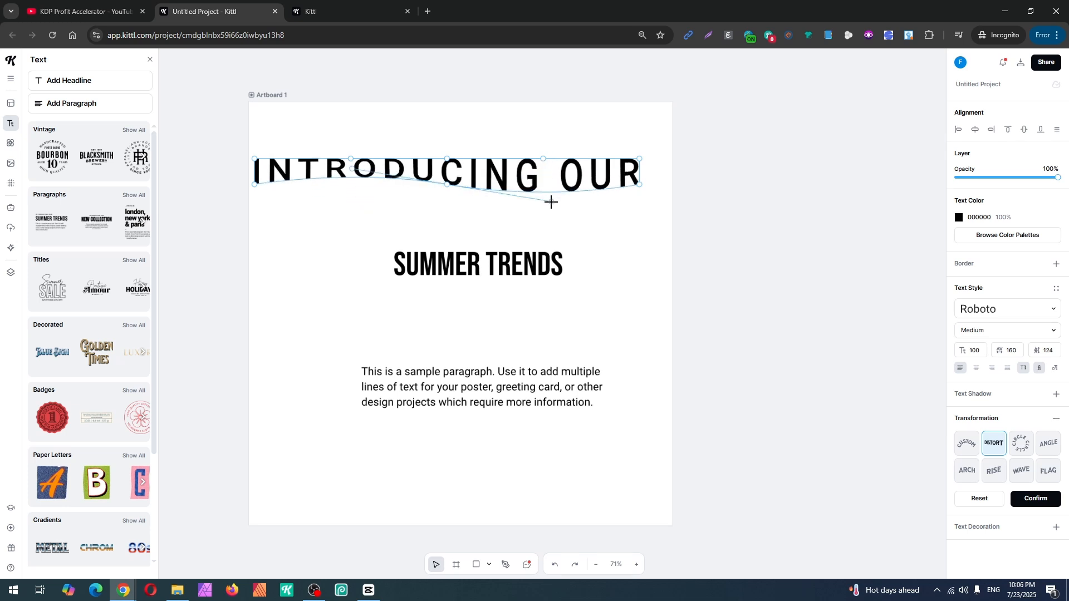
click(448, 157)
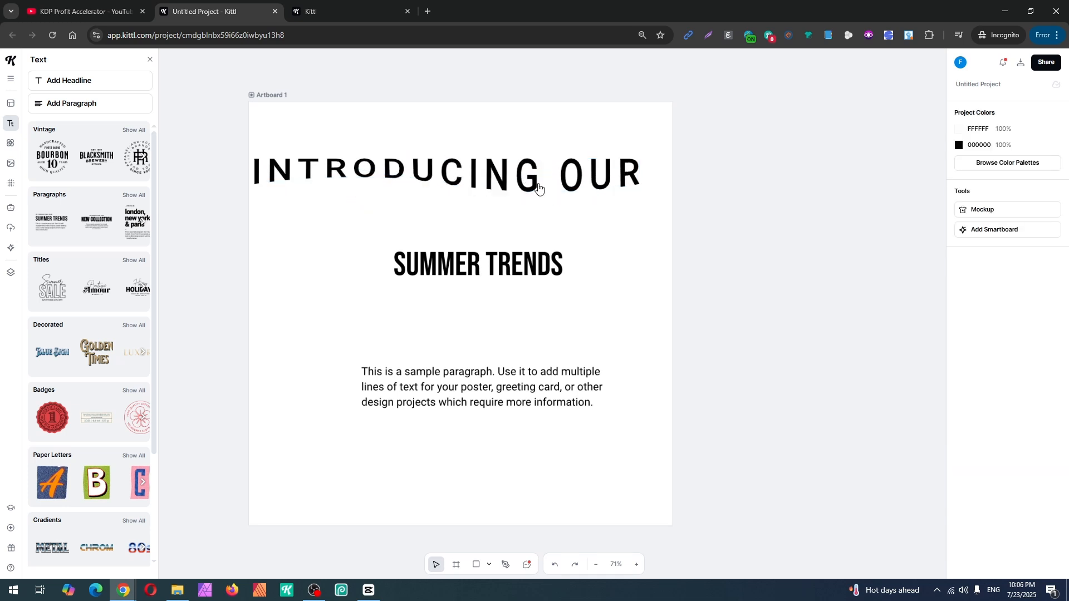
click(501, 164)
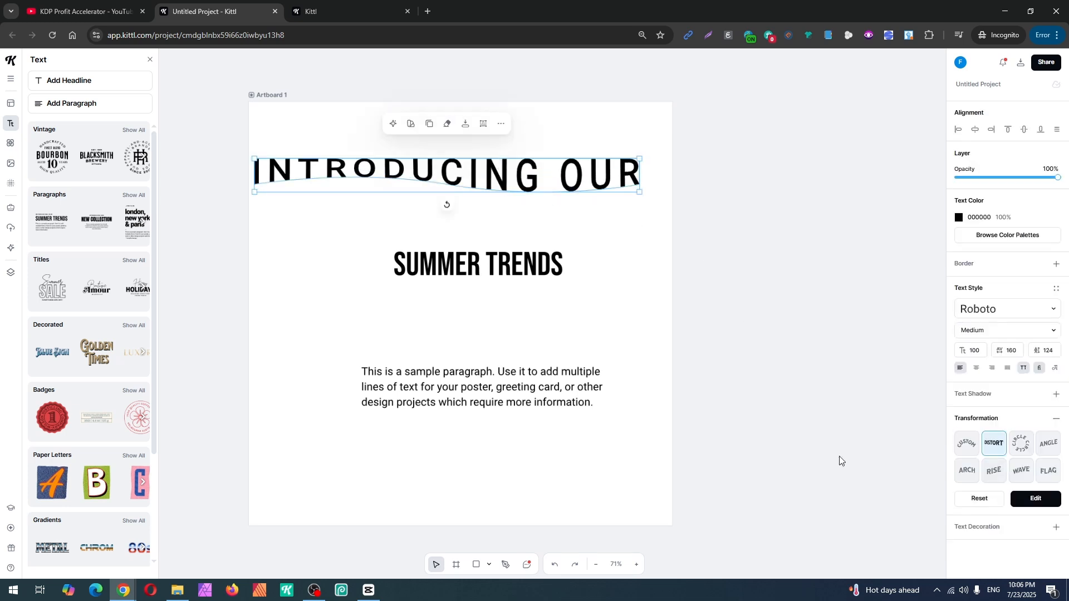
Enlarge the "SUMMER TRENDS" heading to about font size 122 and change its initial S to the Acro Script typeface.
click(526, 260)
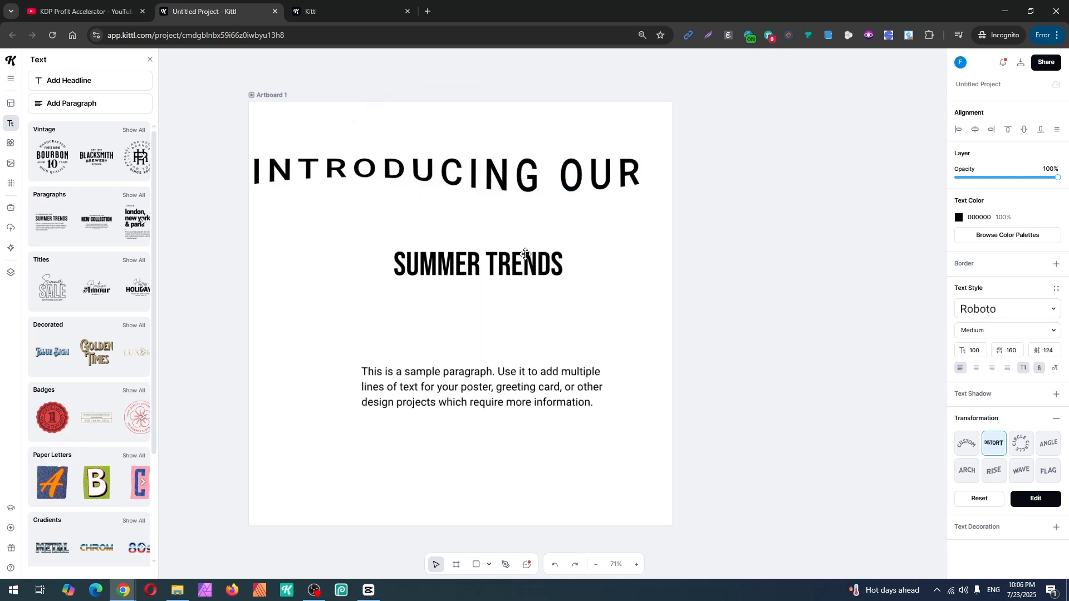
drag(393, 284, 343, 282)
double_click(402, 274)
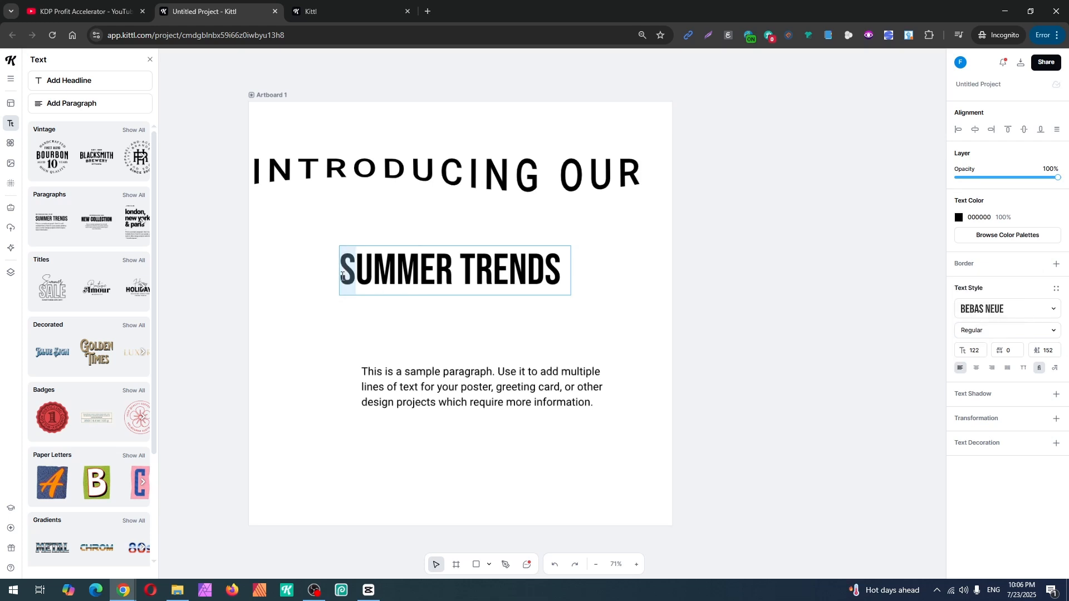
click(985, 309)
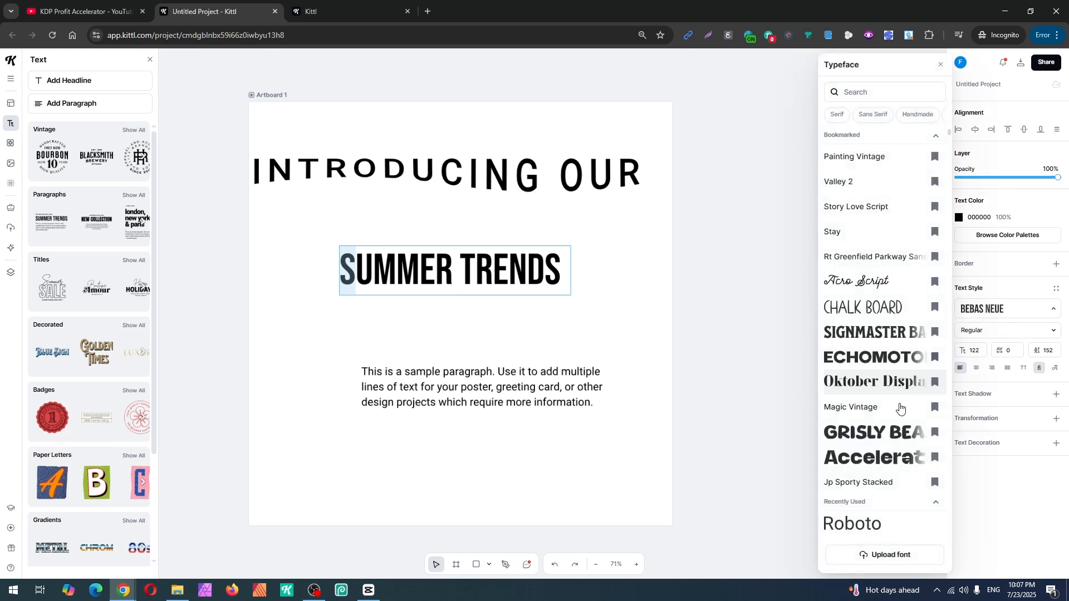
click(860, 282)
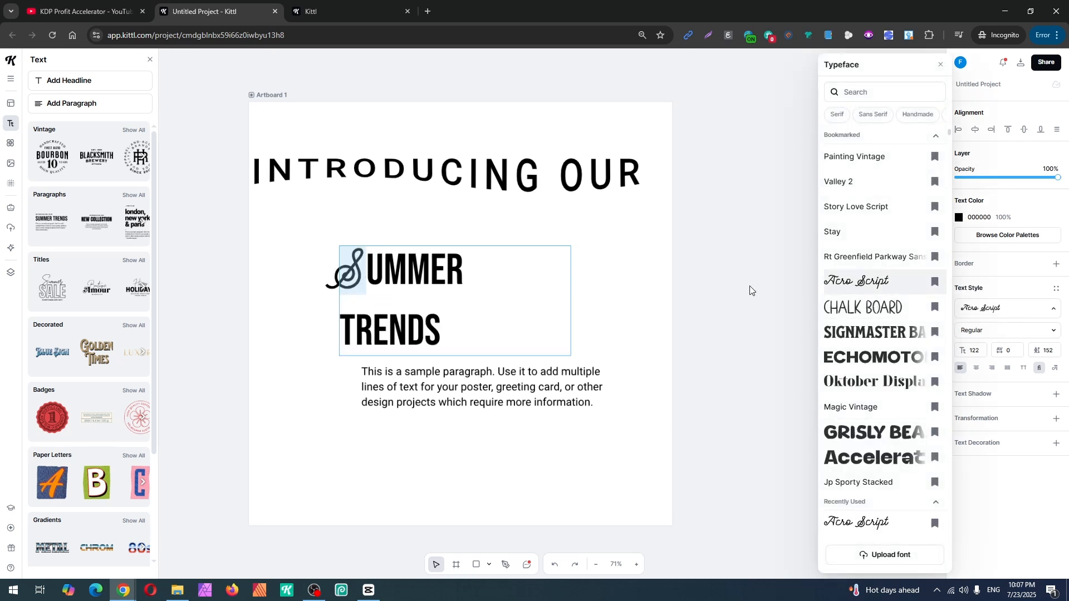
Set the font size of the heading's initial S to 175.
click(378, 289)
key(Left)
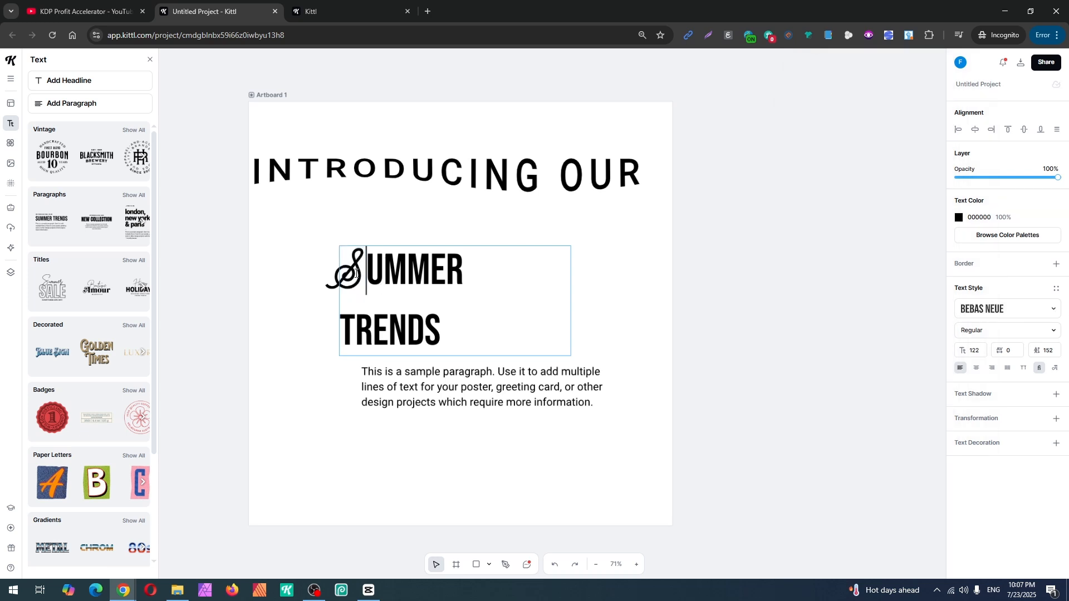
key(shift+Left)
click(975, 351)
scroll(975, 351, up, 20)
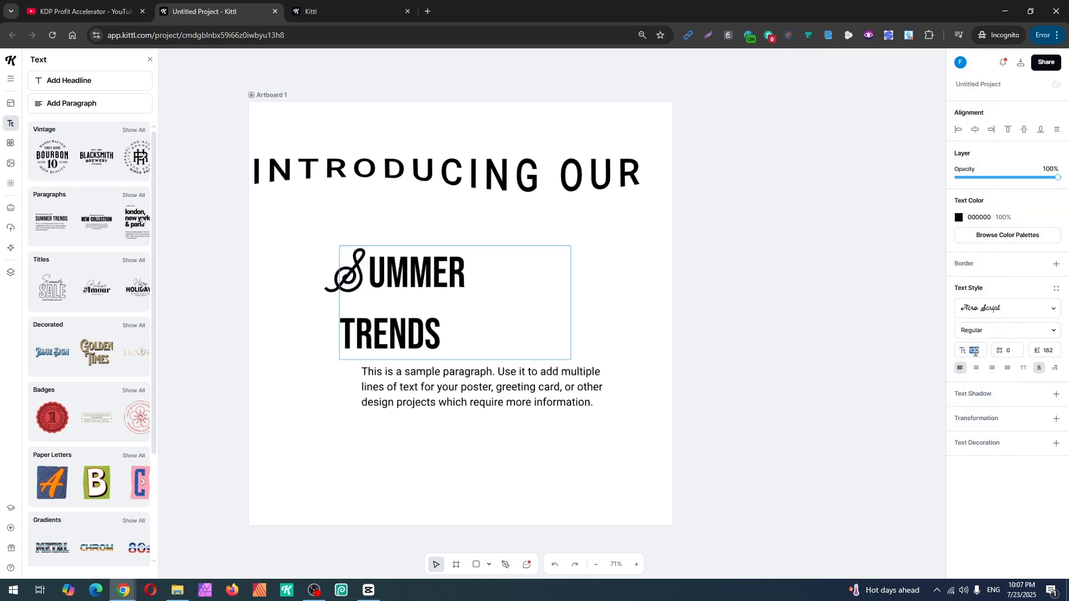
scroll(976, 352, down, 6)
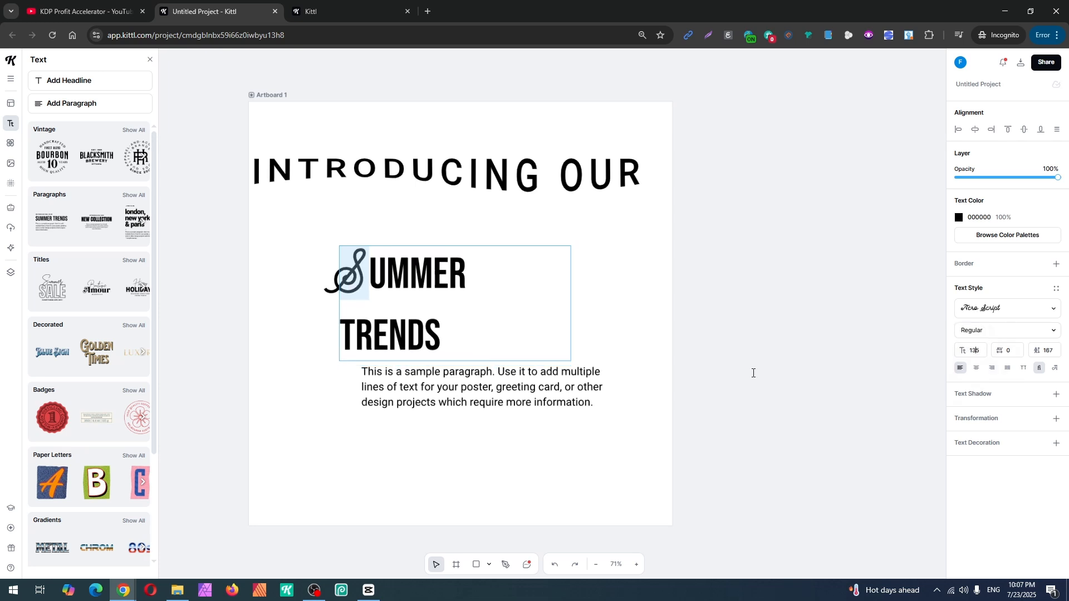
double_click(969, 351)
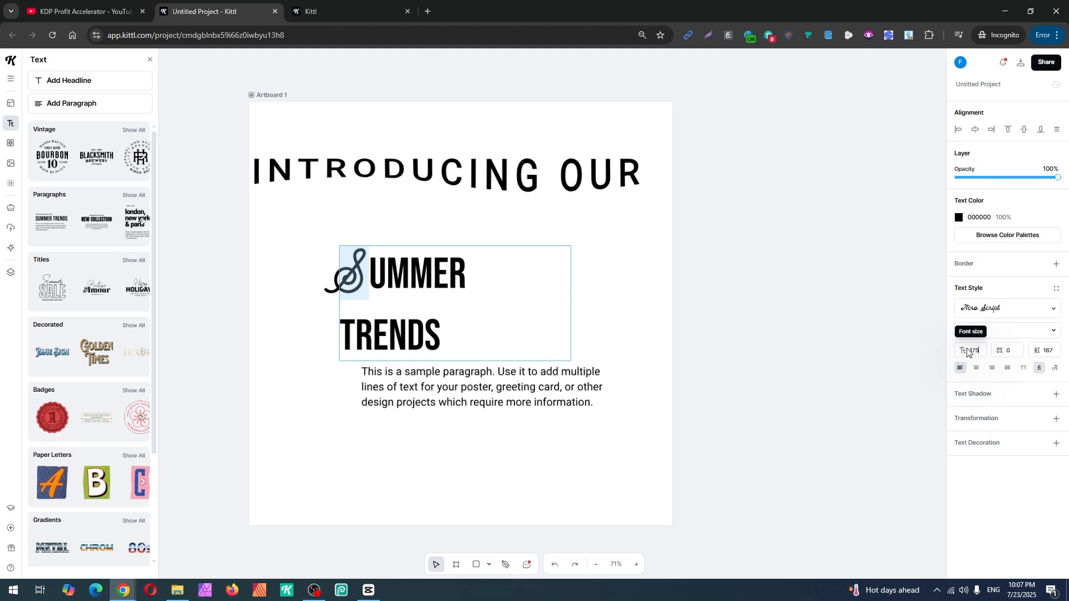
key(Return)
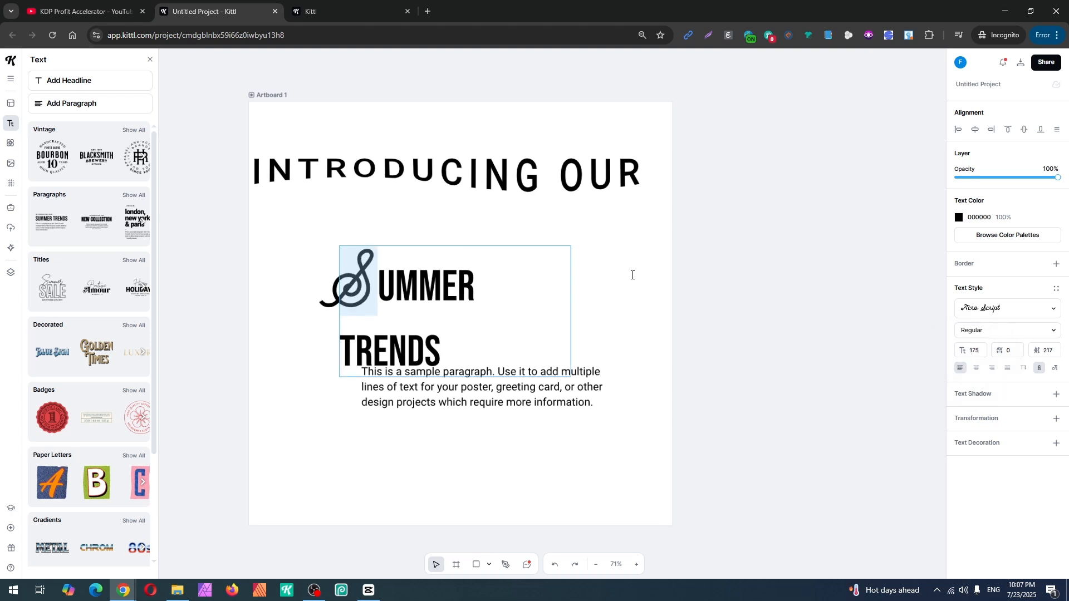
click(622, 279)
Change the second M of "SUMMER" in the heading to the Chalk Board typeface.
click(449, 295)
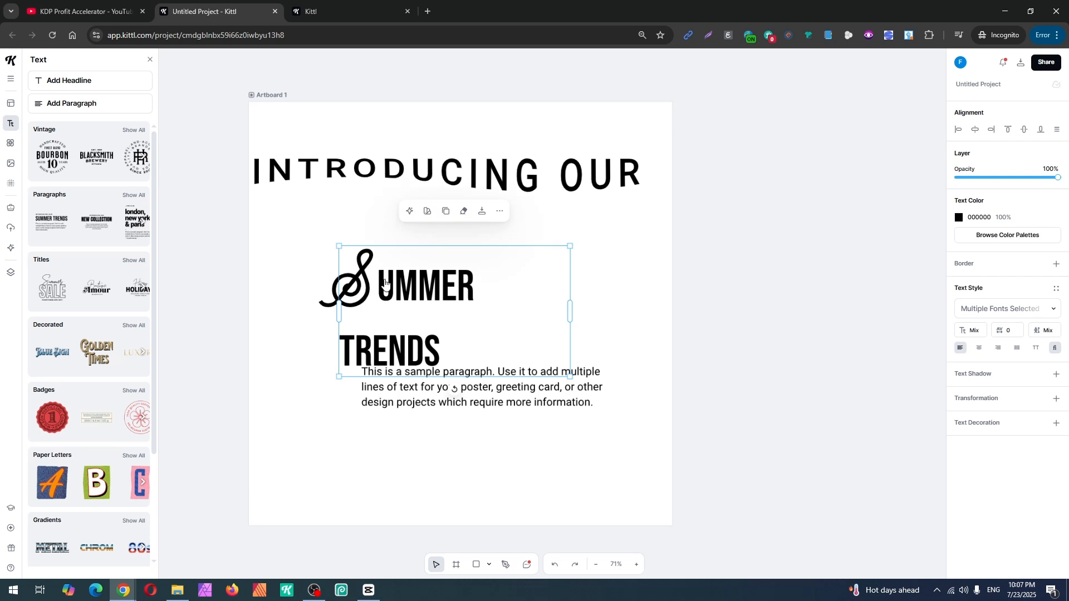
click(384, 282)
click(427, 278)
drag(426, 278, 437, 274)
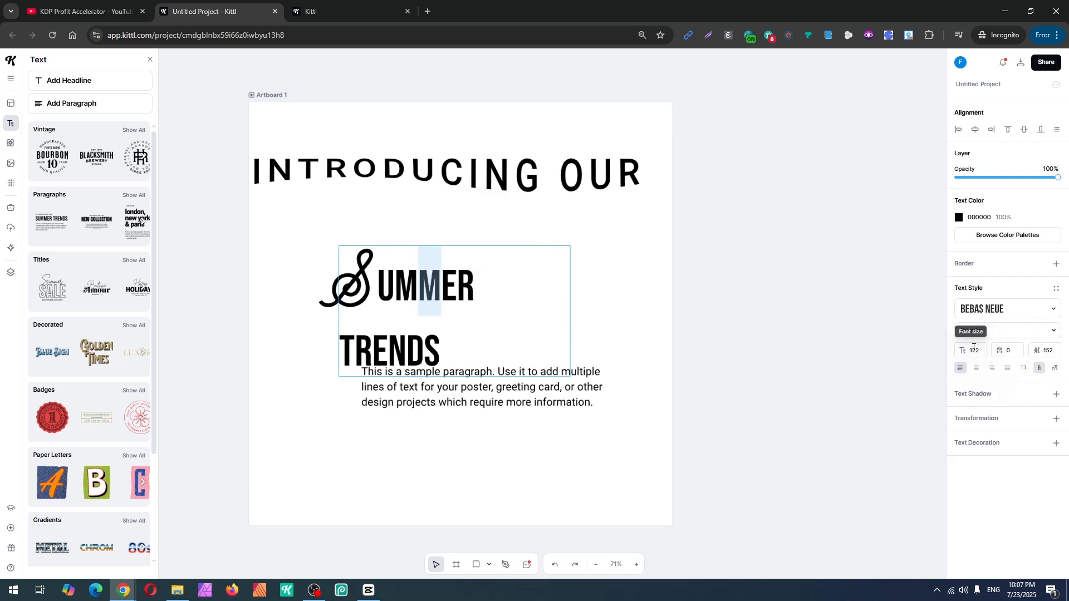
click(994, 309)
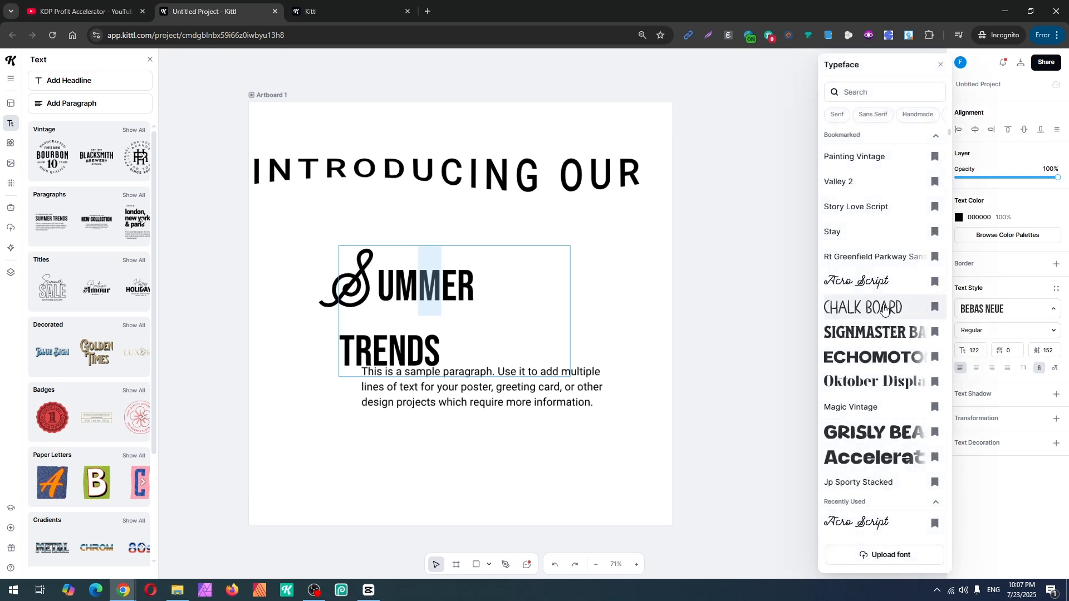
click(883, 309)
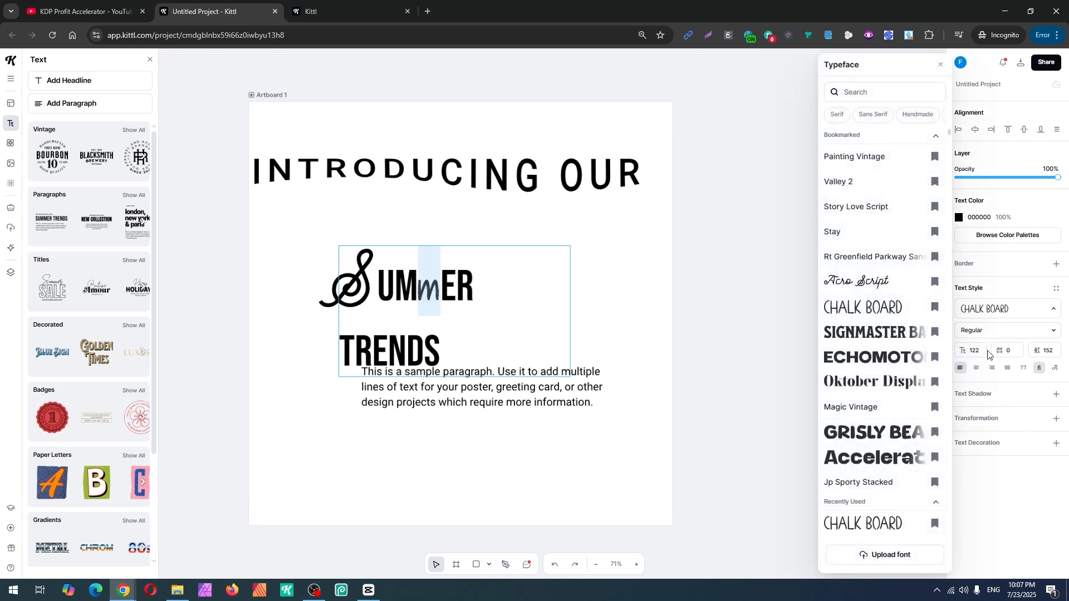
Try the uppercase option on the second M of "SUMMER" in the heading and switch it back off.
click(1023, 368)
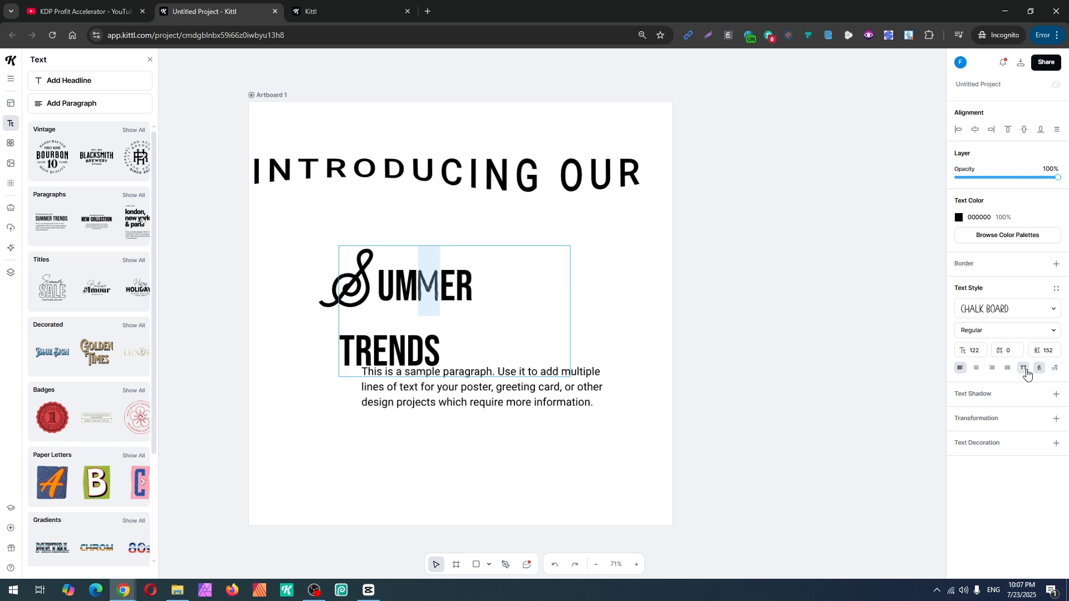
click(1025, 370)
click(1027, 375)
click(1013, 372)
Set the letter spacing to 50 after the second M of "SUMMER" in the heading.
click(443, 290)
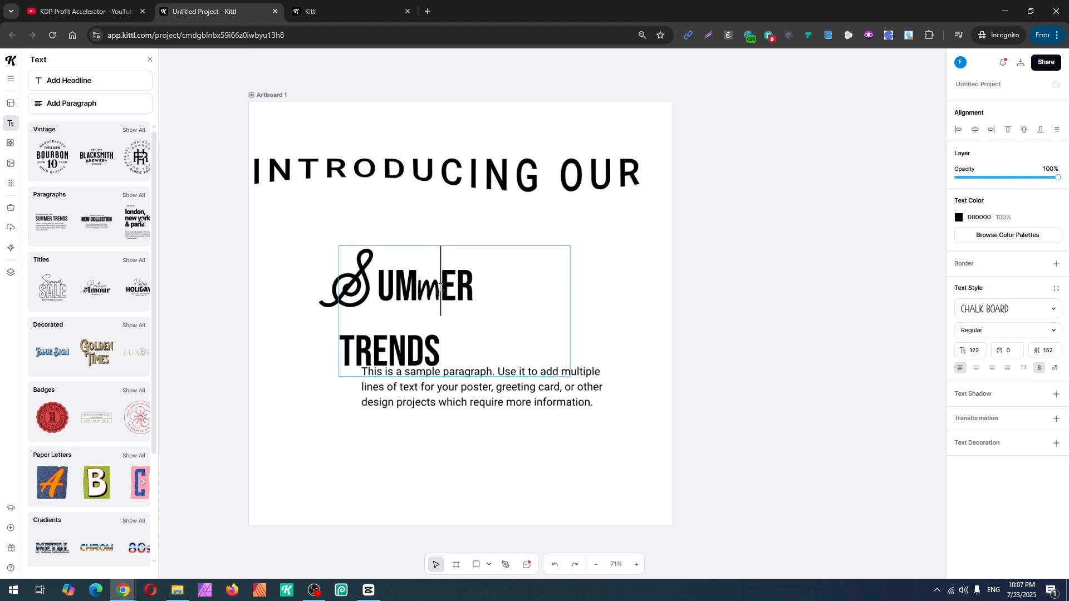
click(1011, 351)
text(30)
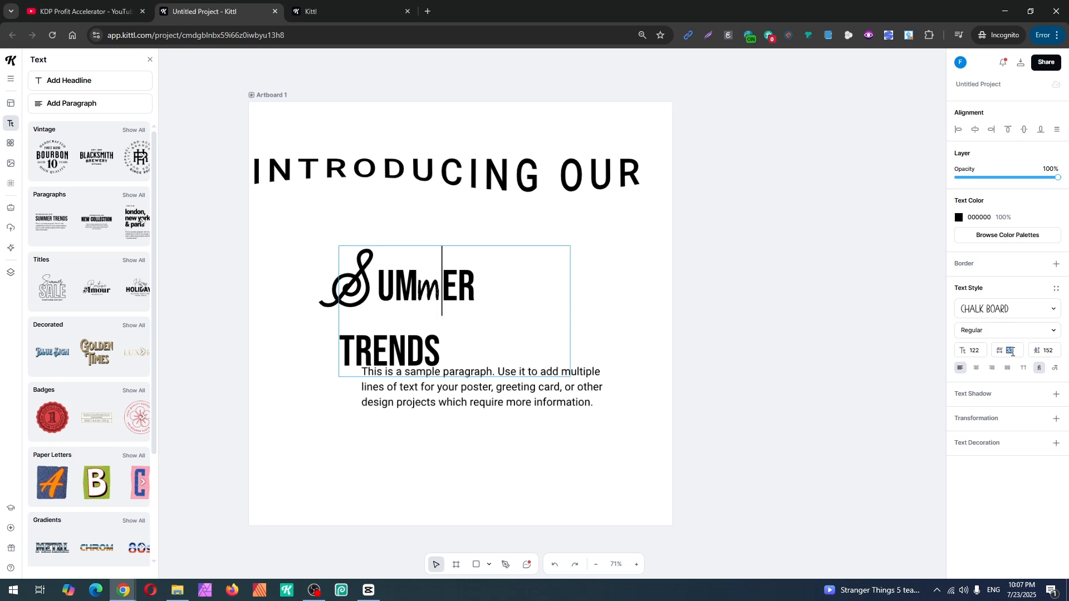
text(50)
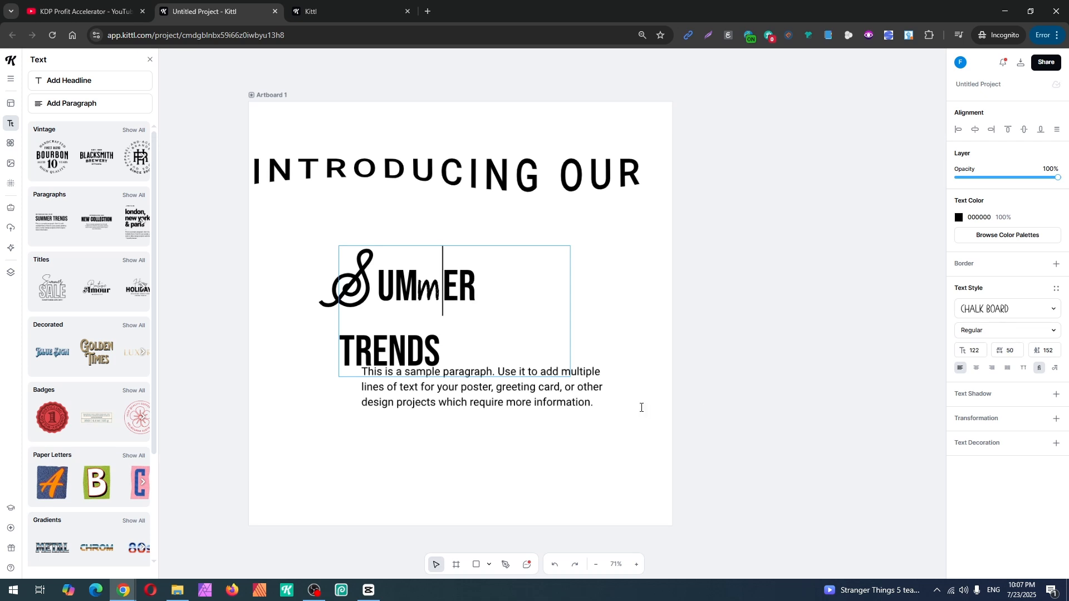
Widen the "SUMMER TRENDS" text box until the whole heading fits on one line.
double_click(644, 277)
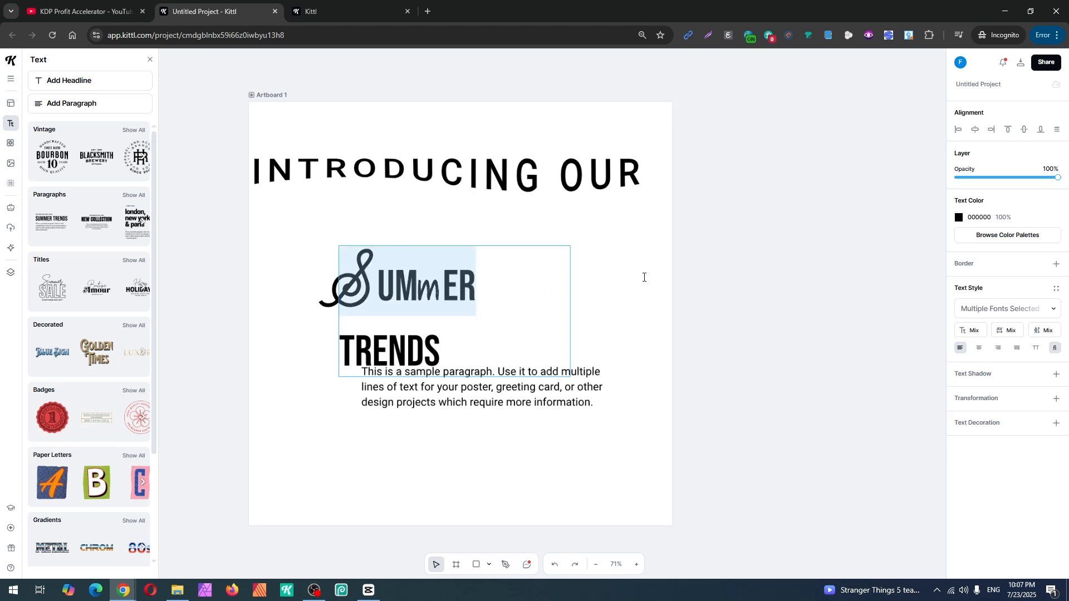
click(644, 277)
click(448, 295)
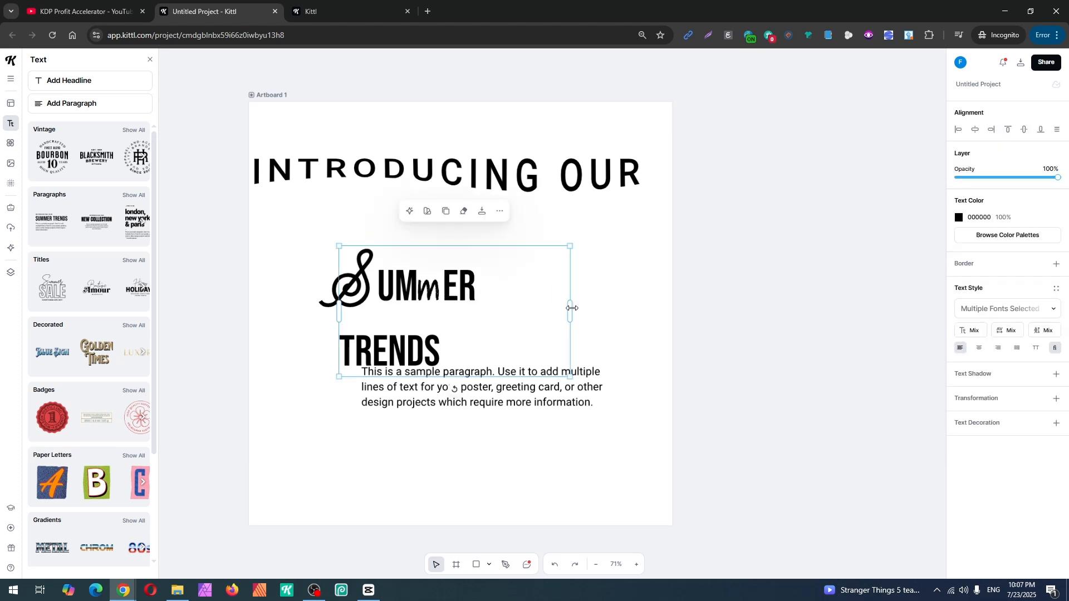
drag(571, 308, 650, 287)
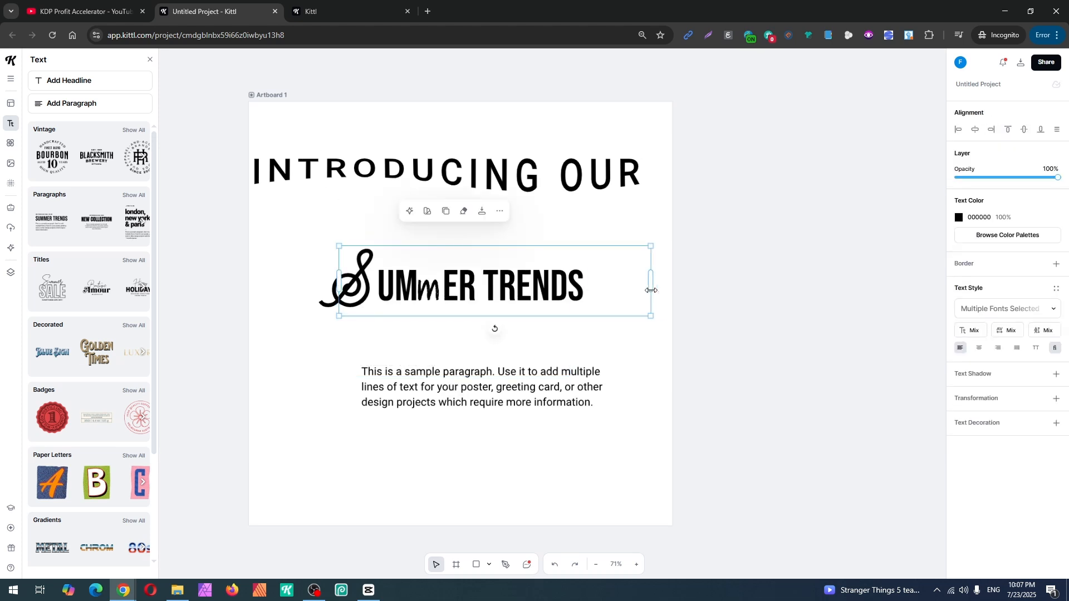
Center-align the "SUMMER TRENDS" text and shift the heading slightly to the left on the artboard.
click(979, 348)
drag(483, 290, 449, 288)
Change the text color of only the N in "TRENDS" to red, E21515.
double_click(531, 286)
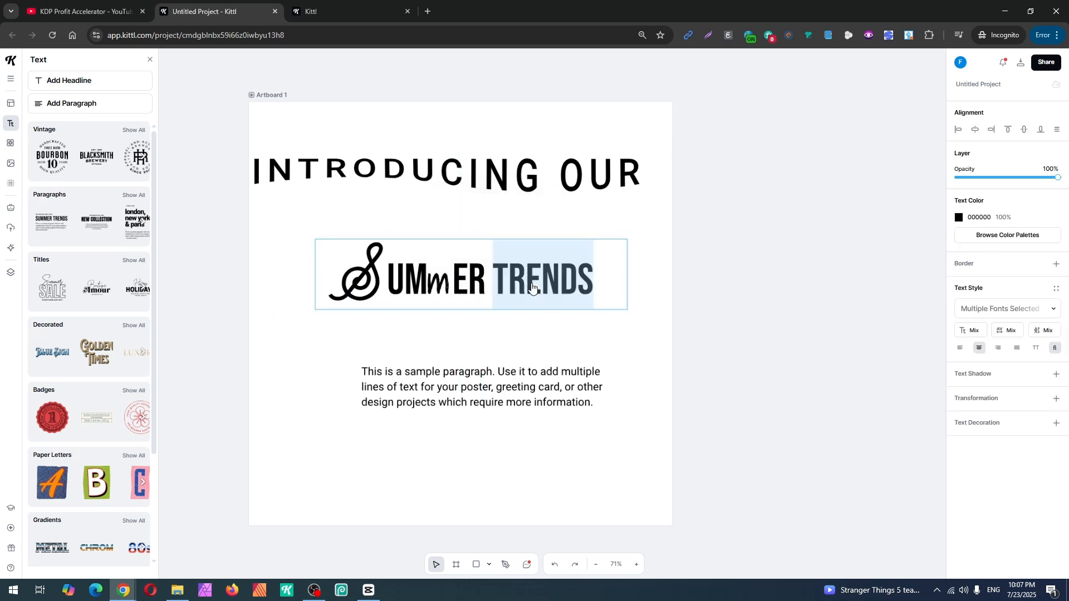
click(535, 281)
double_click(532, 285)
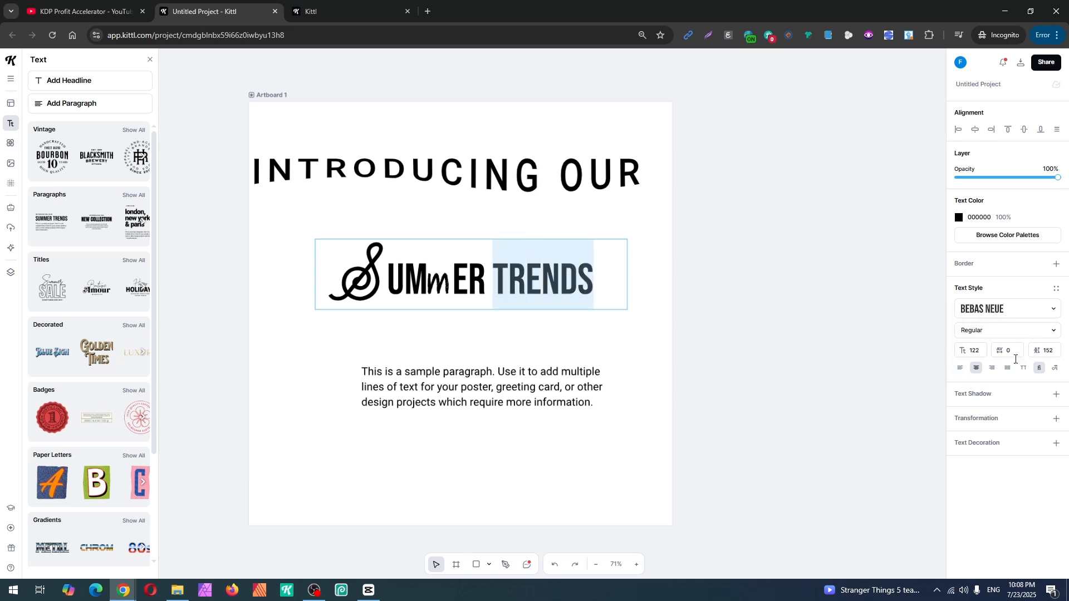
drag(553, 281, 545, 286)
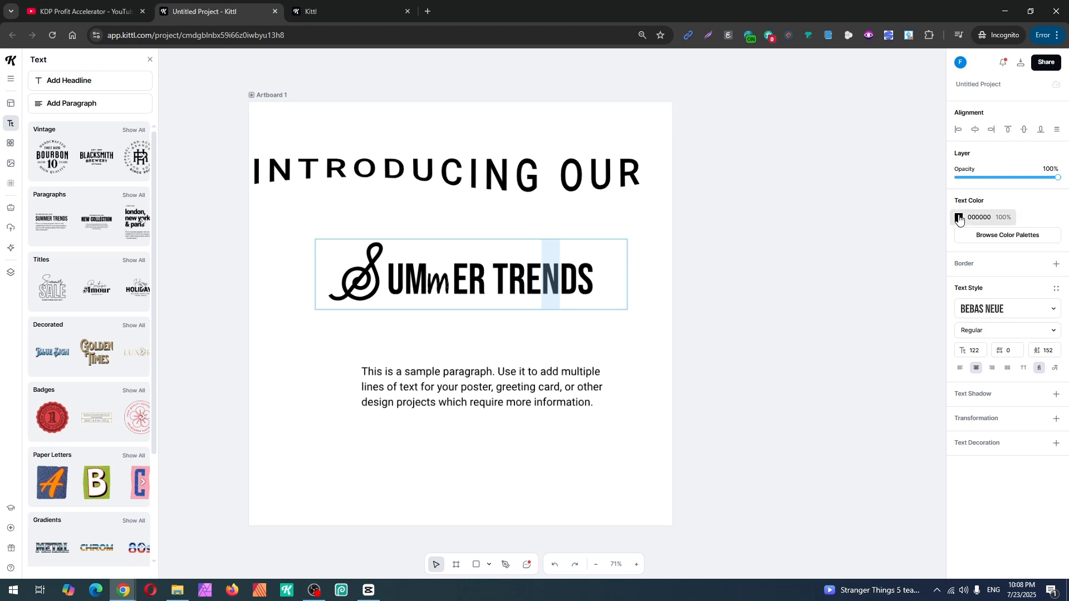
click(958, 217)
click(897, 287)
mouse_move(897, 287)
mouse_down()
mouse_move(942, 249)
mouse_move(932, 252)
mouse_up()
Change the text color of only the R in "TRENDS" to purple, 8318E0.
click(528, 301)
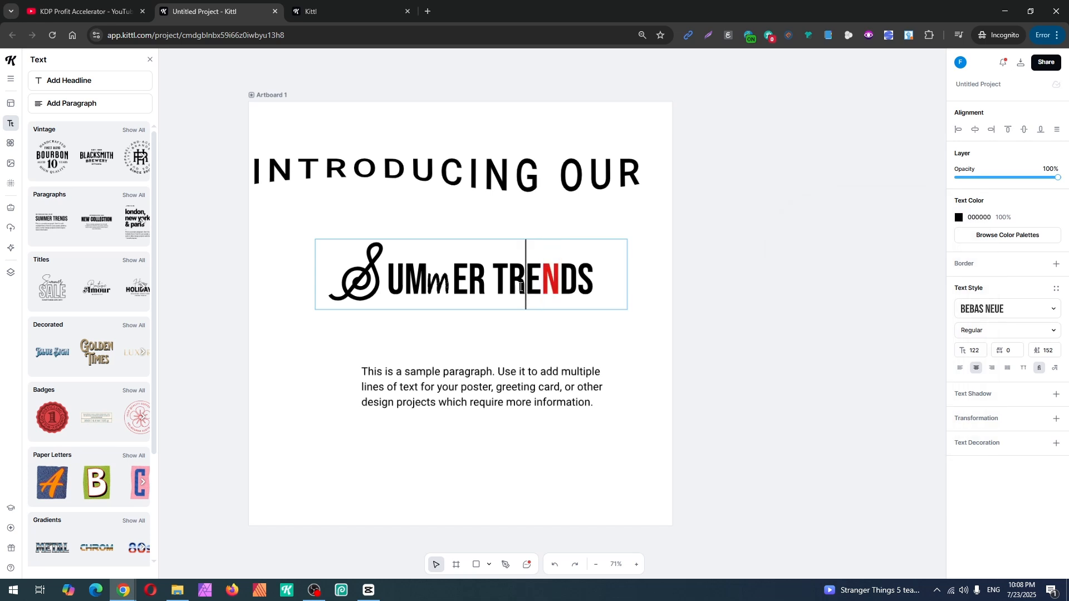
drag(525, 287, 516, 290)
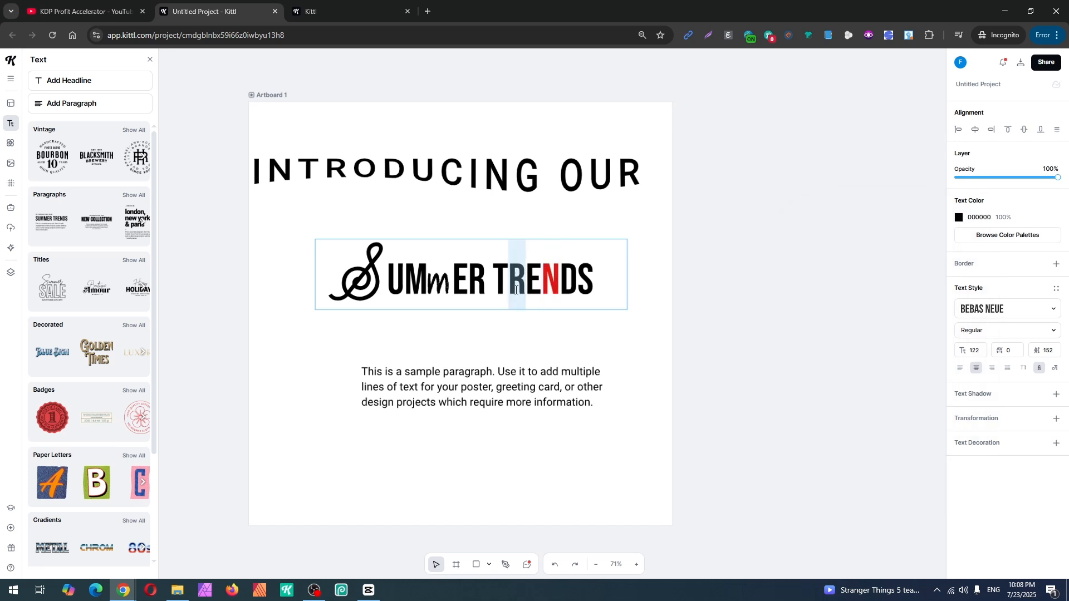
click(958, 217)
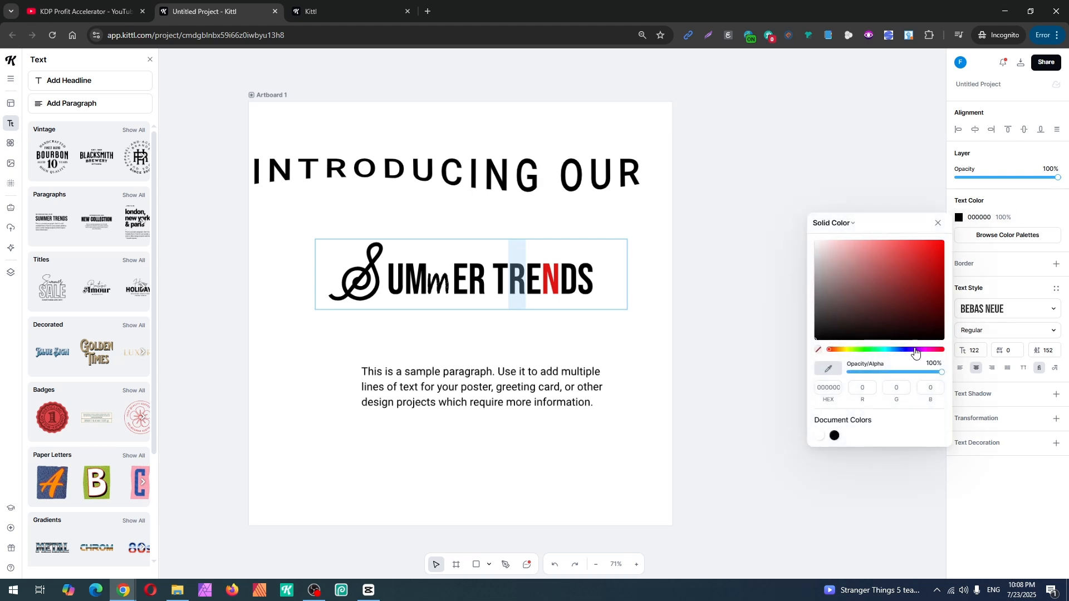
click(922, 264)
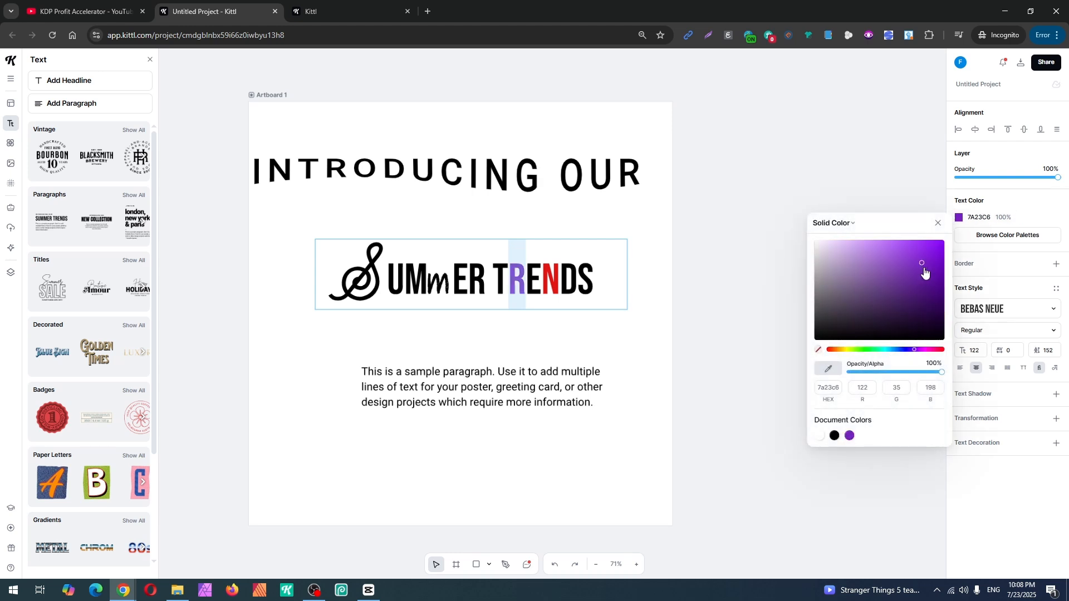
click(930, 252)
click(510, 288)
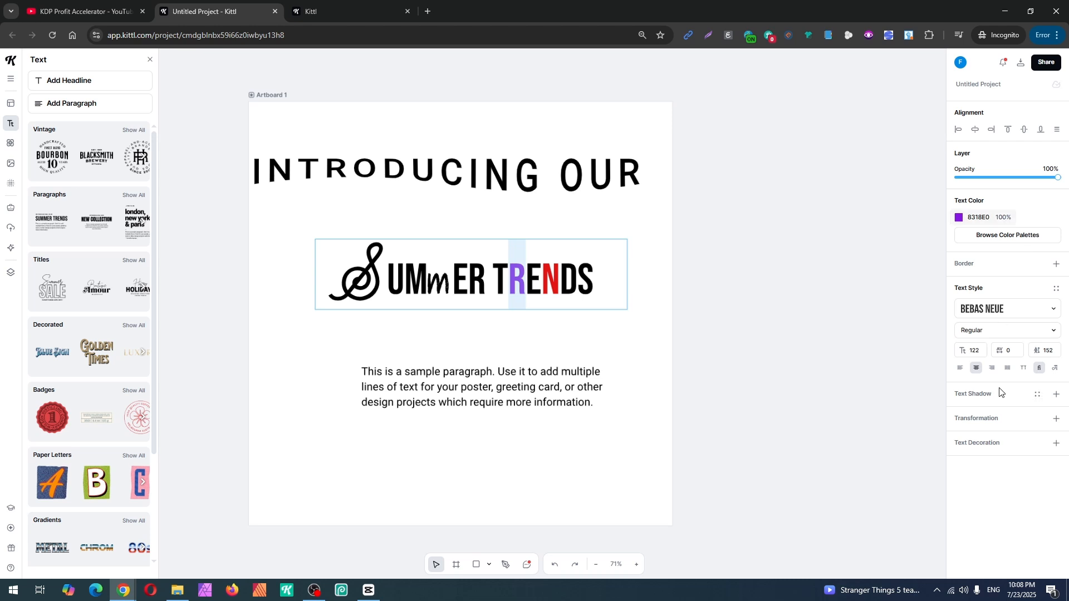
Turn on the uppercase option for the R of "TRENDS" and change its typeface to Magic Vintage.
click(1023, 368)
click(1027, 312)
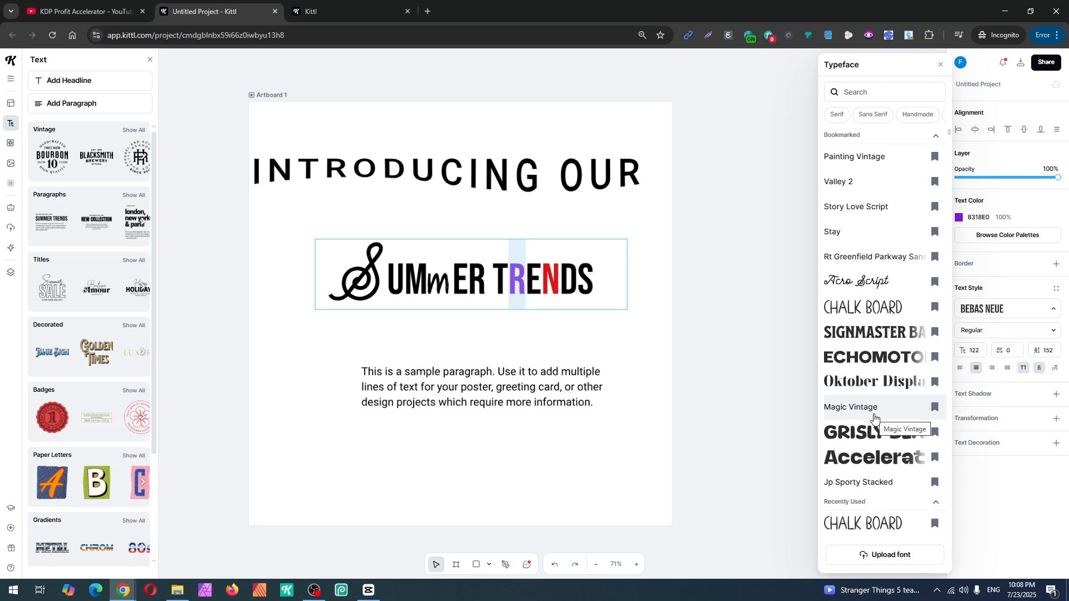
click(875, 416)
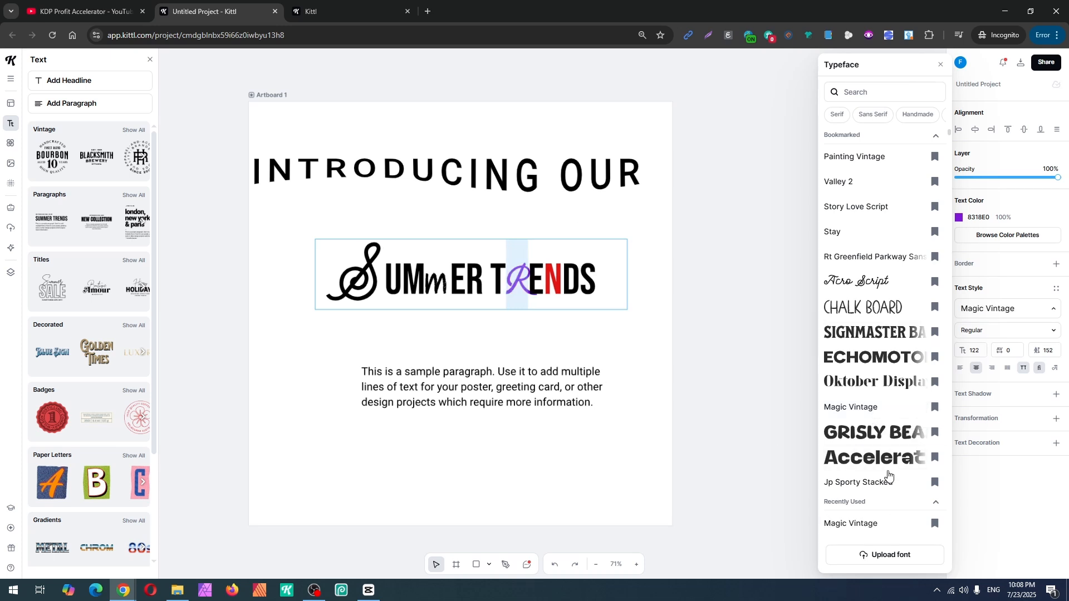
Browse the typefaces, filter them by Serif and Handmade, and apply the handmade script two entries above Indie Flower to the R of "TRENDS".
scroll(900, 428, down, 7)
scroll(900, 429, down, 20)
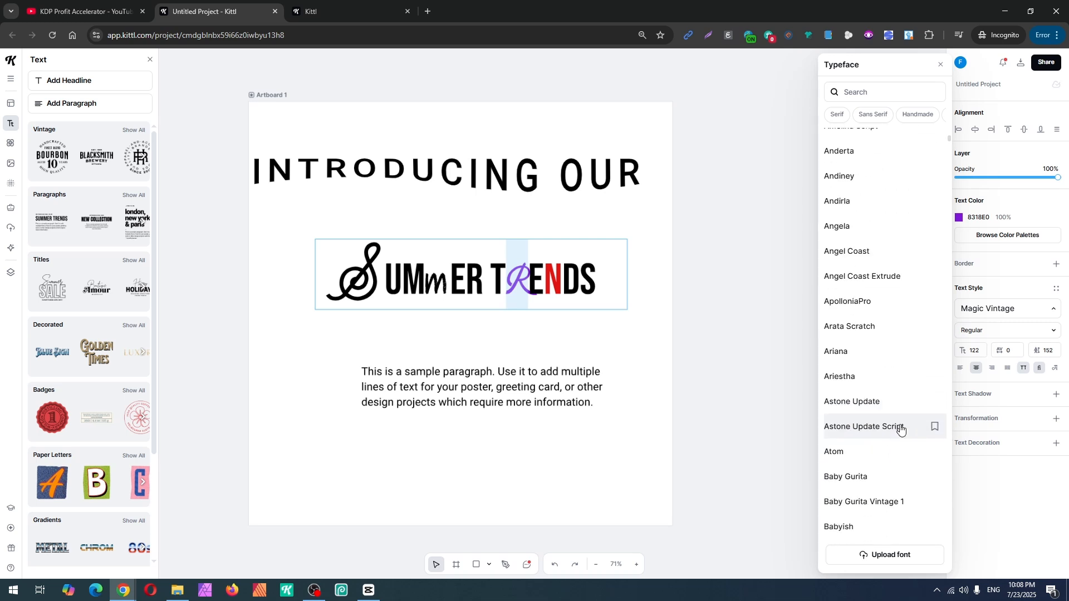
scroll(903, 372, down, 20)
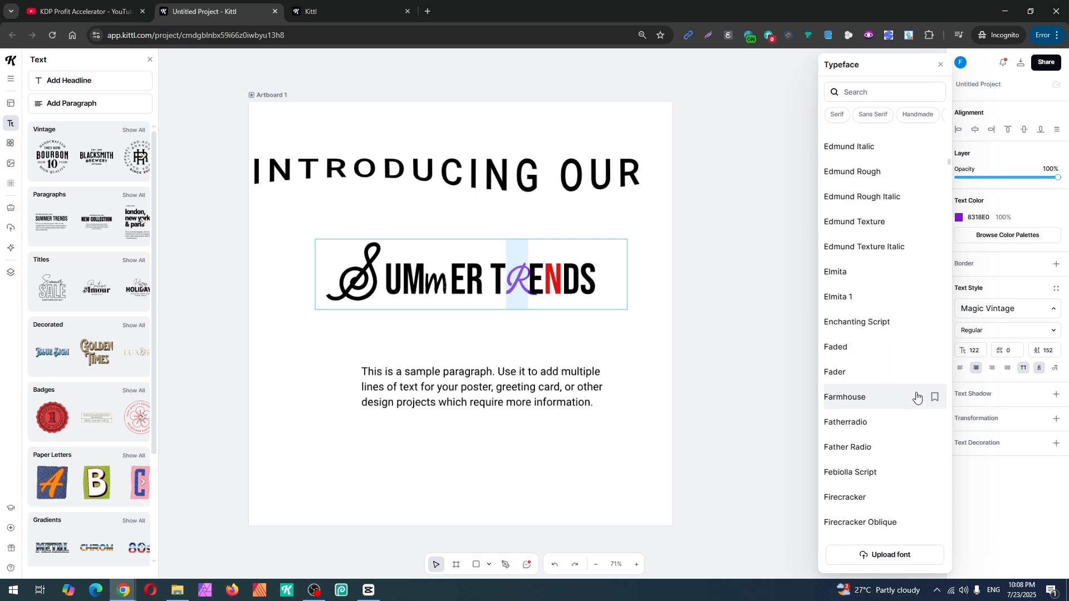
scroll(902, 405, down, 15)
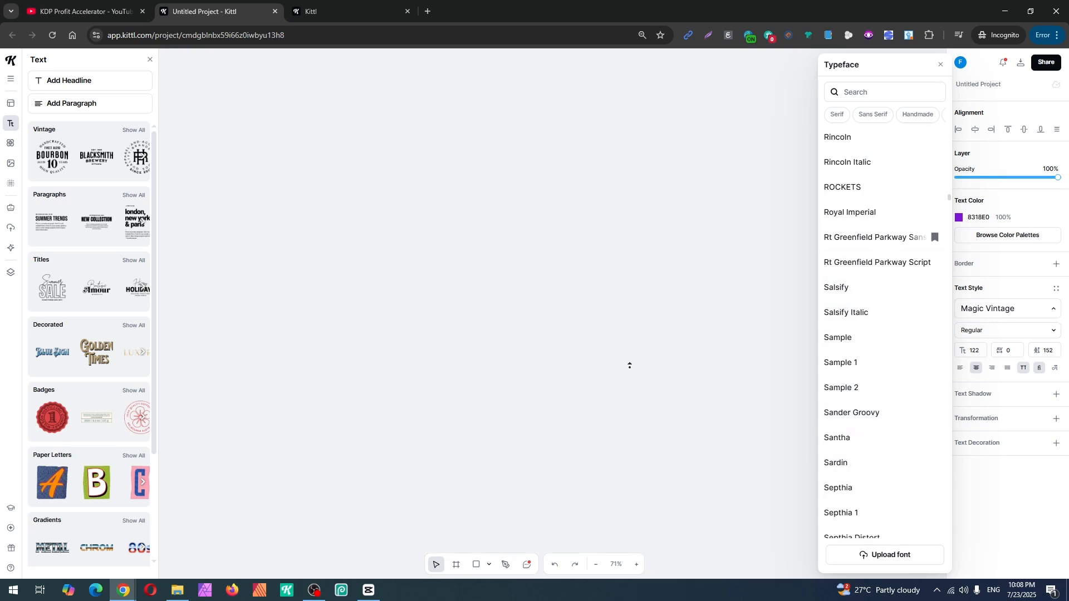
scroll(548, 338, down, 7)
scroll(557, 339, up, 2)
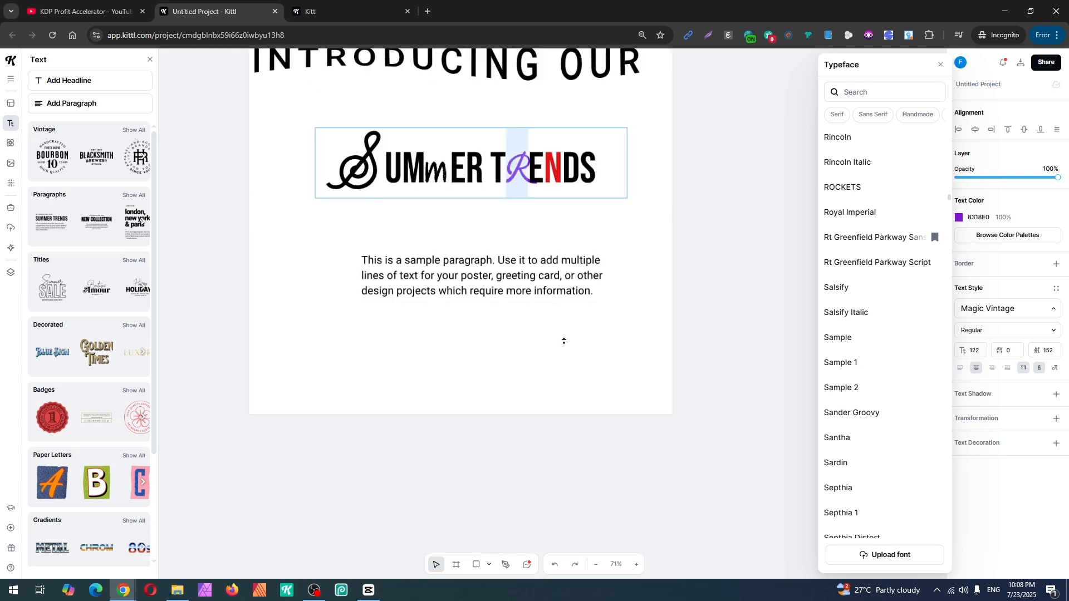
click(837, 114)
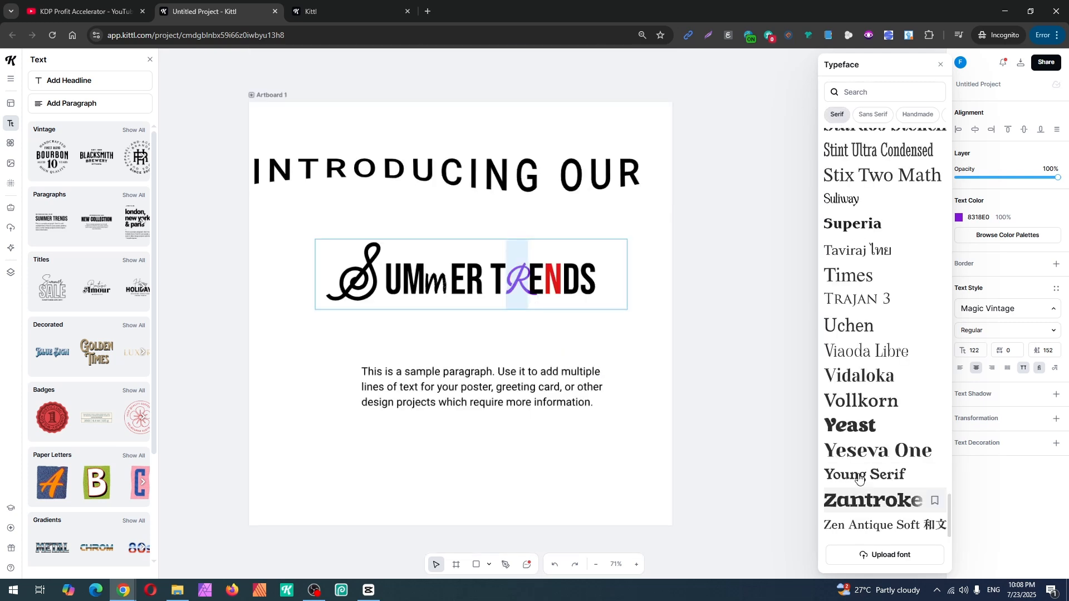
click(917, 115)
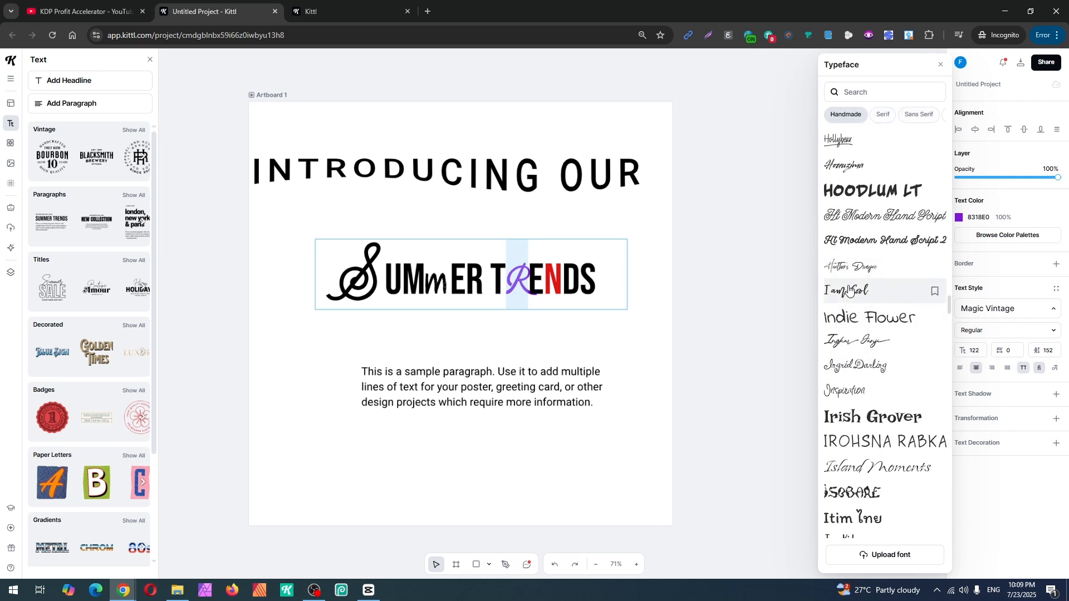
click(848, 291)
Toggle the uppercase option off and on for the R of "TRENDS" and set its font size to 250.
click(1023, 368)
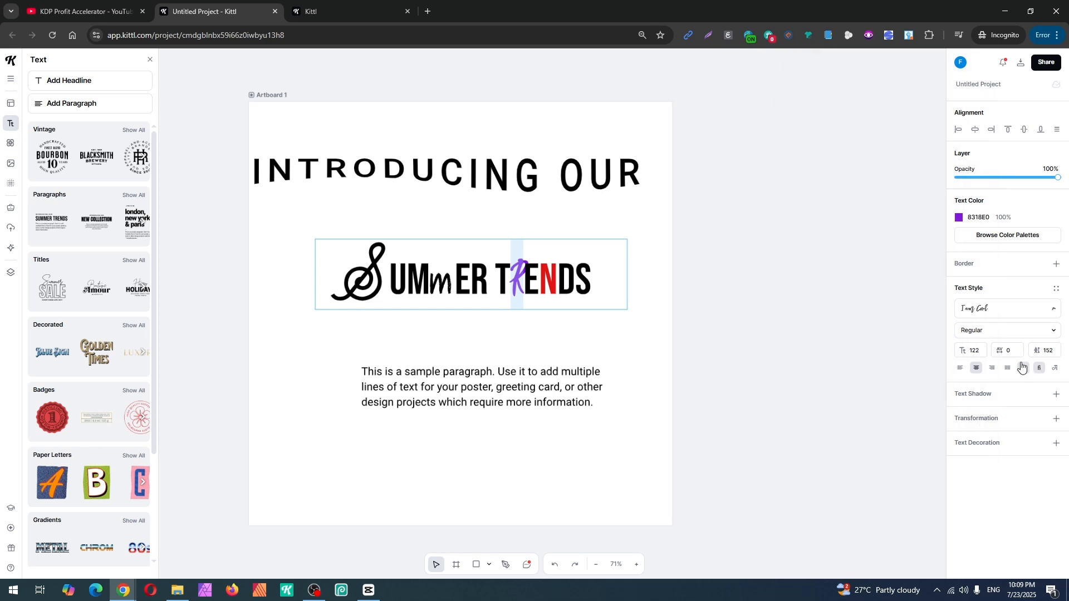
click(1022, 368)
key(BackSpace)
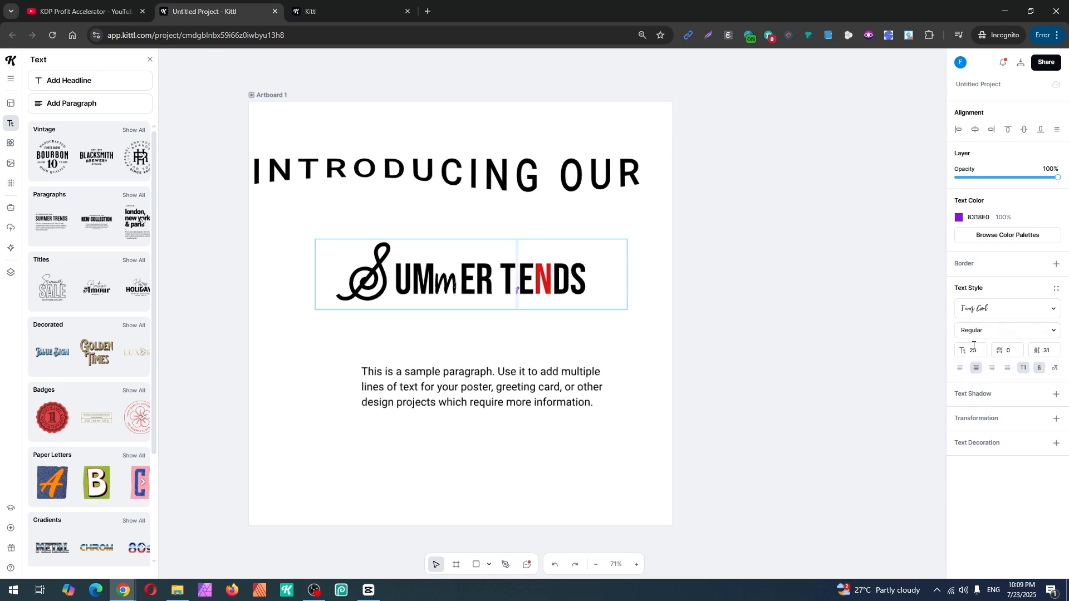
double_click(975, 347)
key(Return)
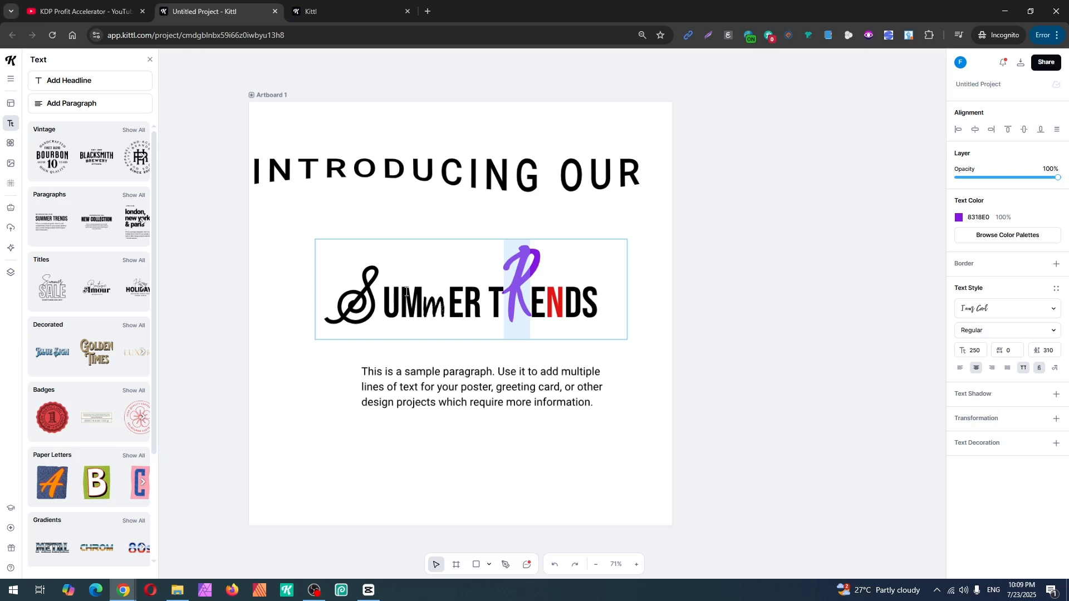
Check the font weight options for the R of "SUMMER", the purple R of "TRENDS" and the heading's initial S.
click(446, 289)
drag(463, 287, 481, 286)
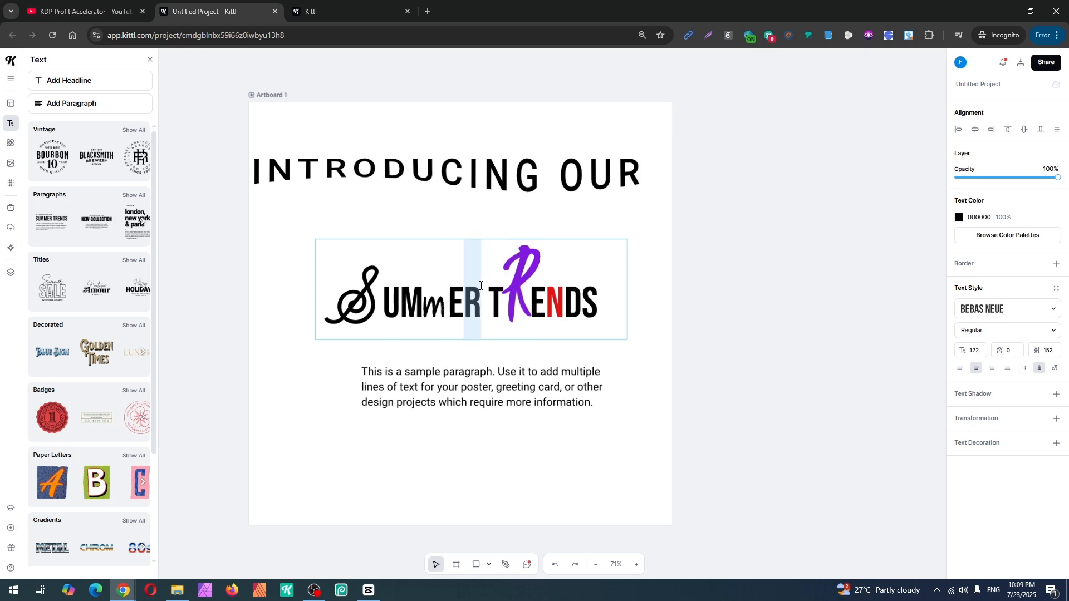
click(977, 333)
click(974, 332)
click(528, 289)
click(1019, 334)
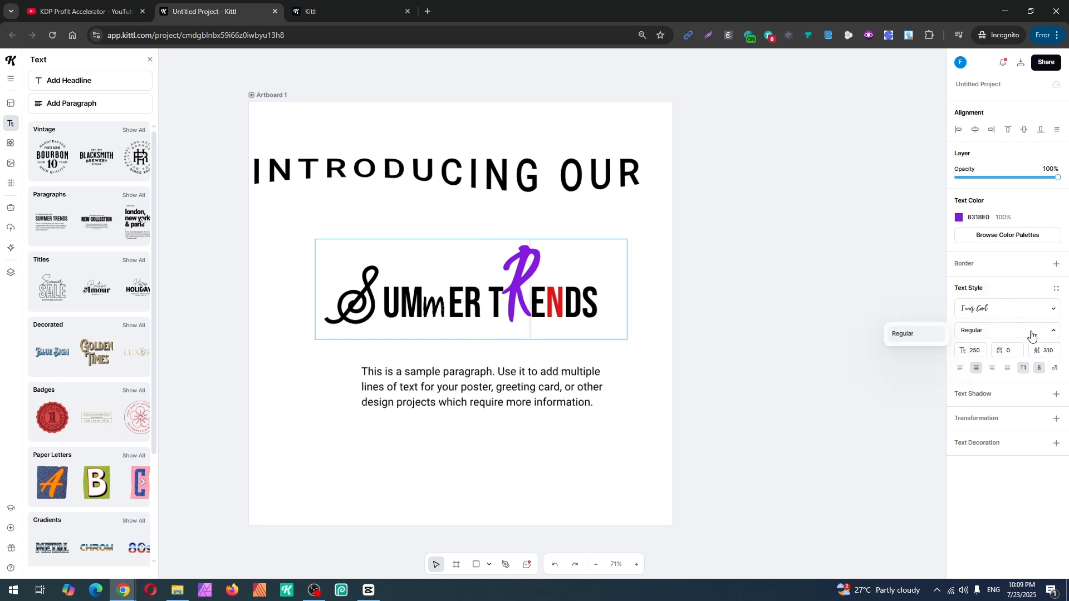
click(420, 290)
drag(344, 292, 372, 295)
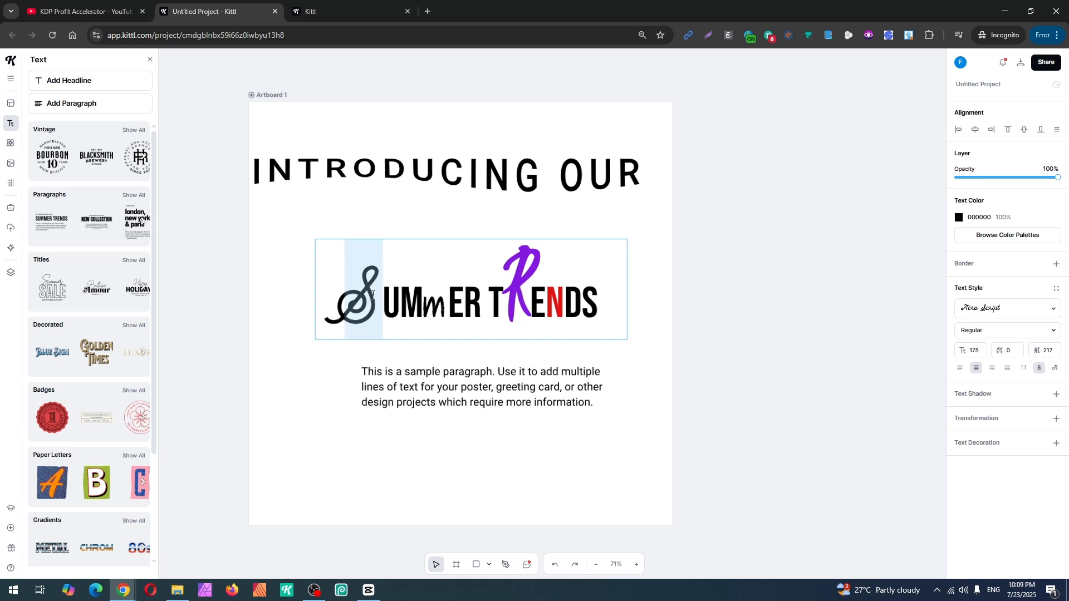
click(960, 336)
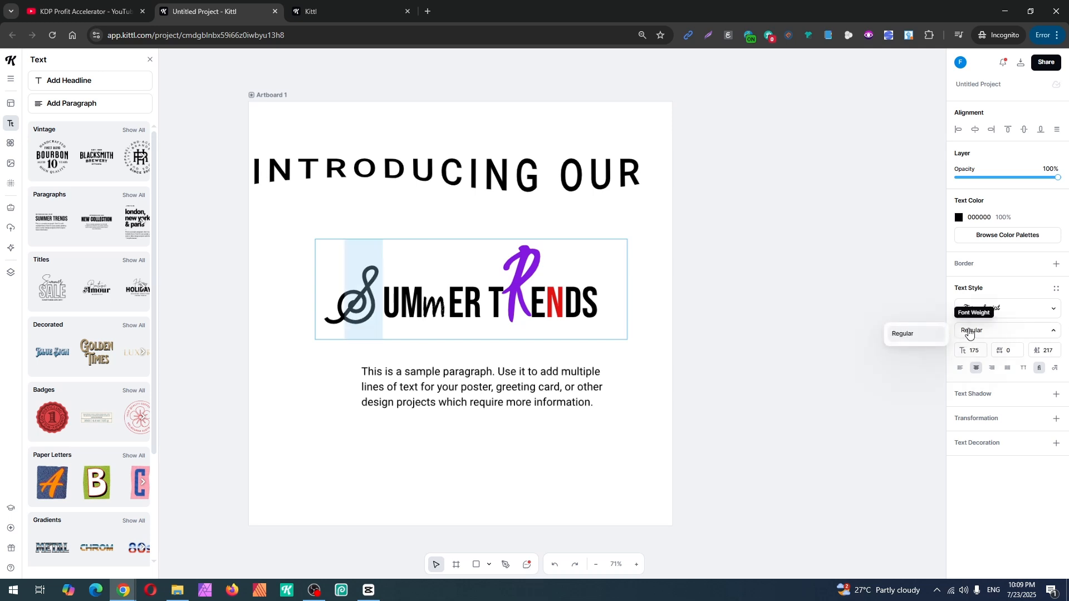
click(969, 335)
click(559, 254)
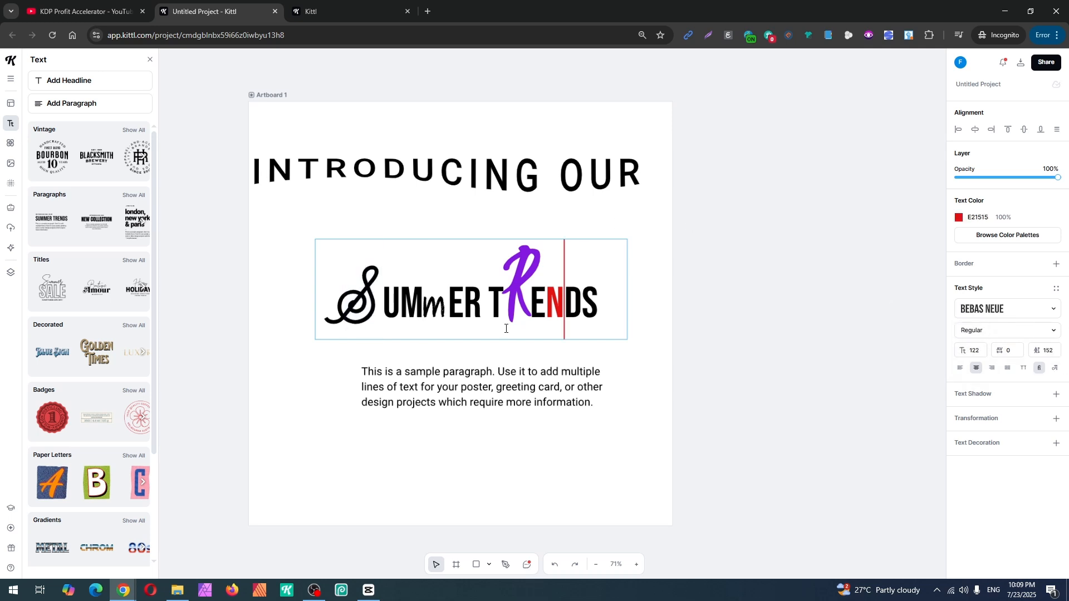
Set the word "Use" in the sample paragraph to Bold.
click(471, 396)
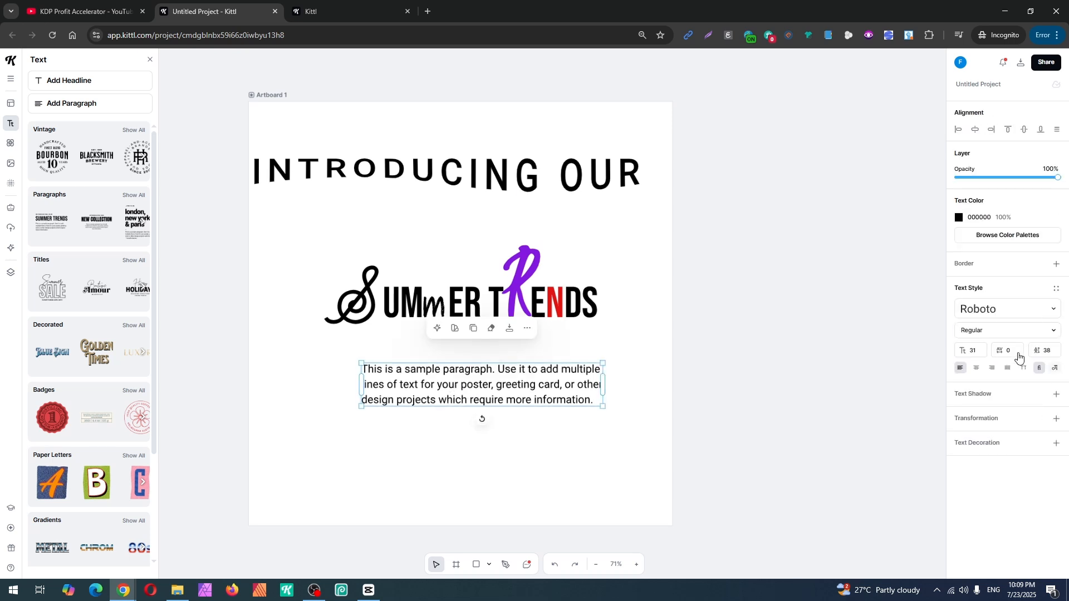
click(979, 330)
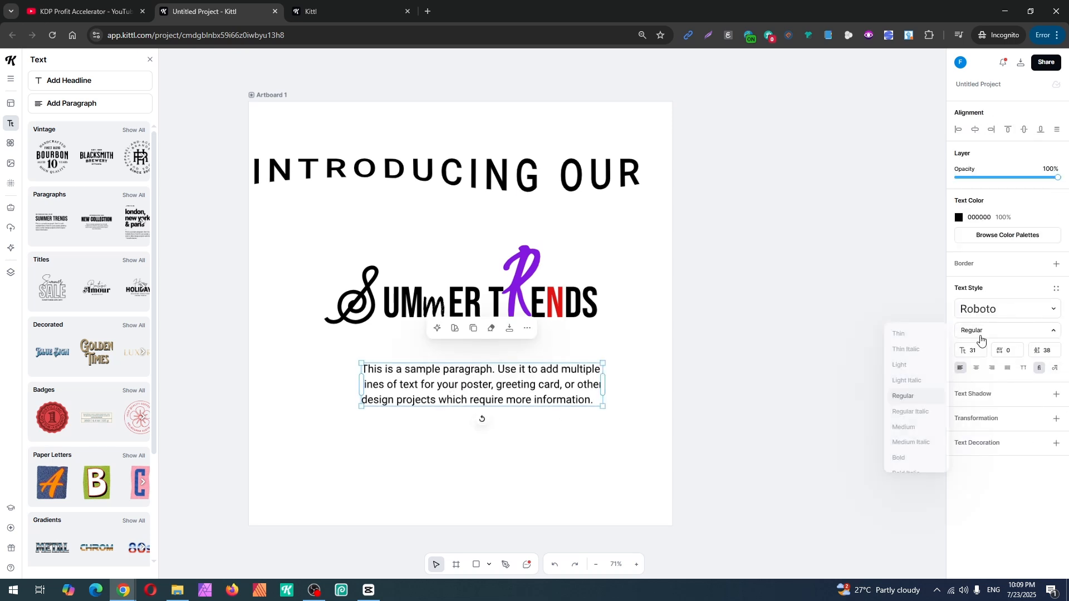
double_click(529, 385)
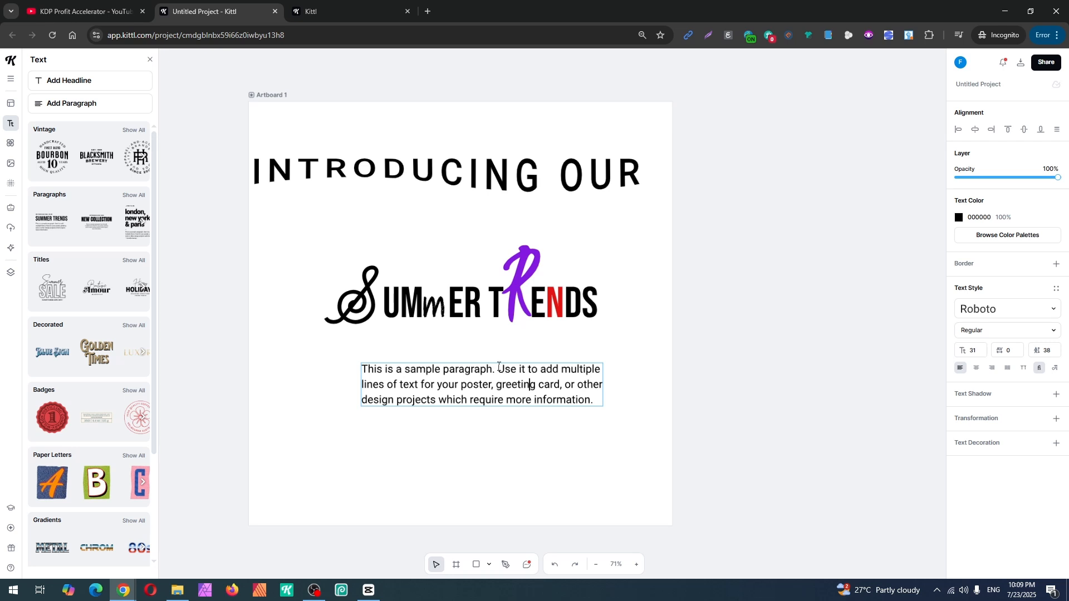
drag(499, 368, 524, 369)
click(1003, 330)
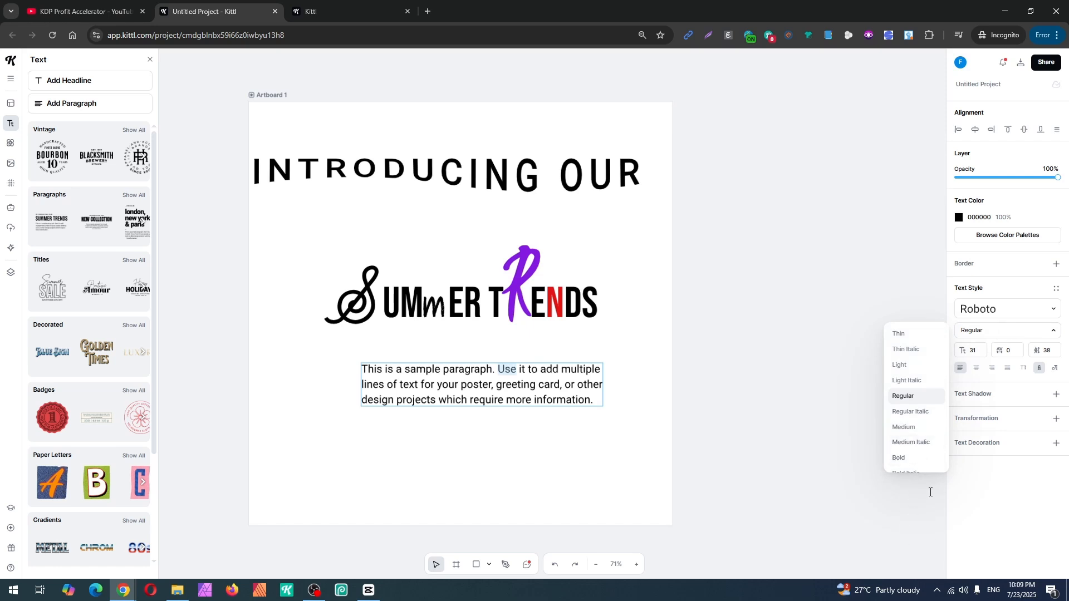
click(922, 458)
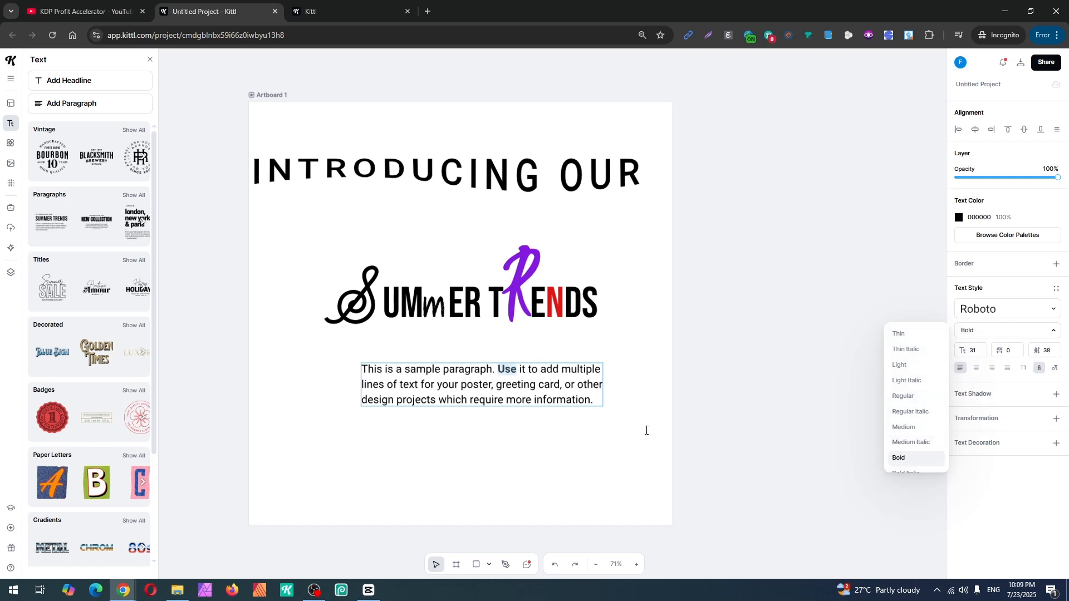
Set the word "add" in the sample paragraph to Black Italic and leave text editing.
click(507, 404)
drag(540, 371, 567, 371)
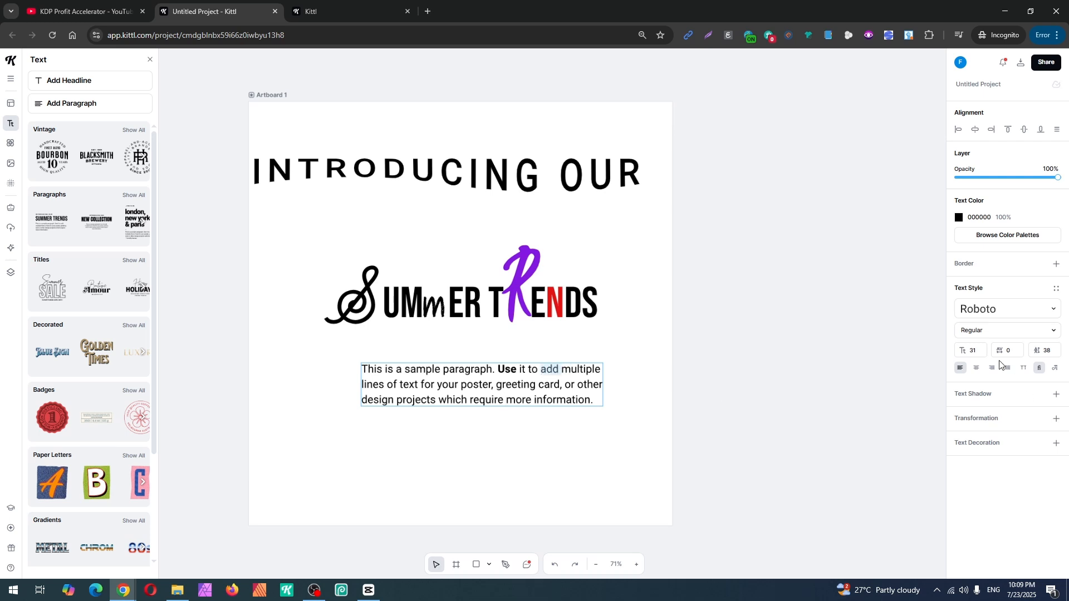
click(991, 334)
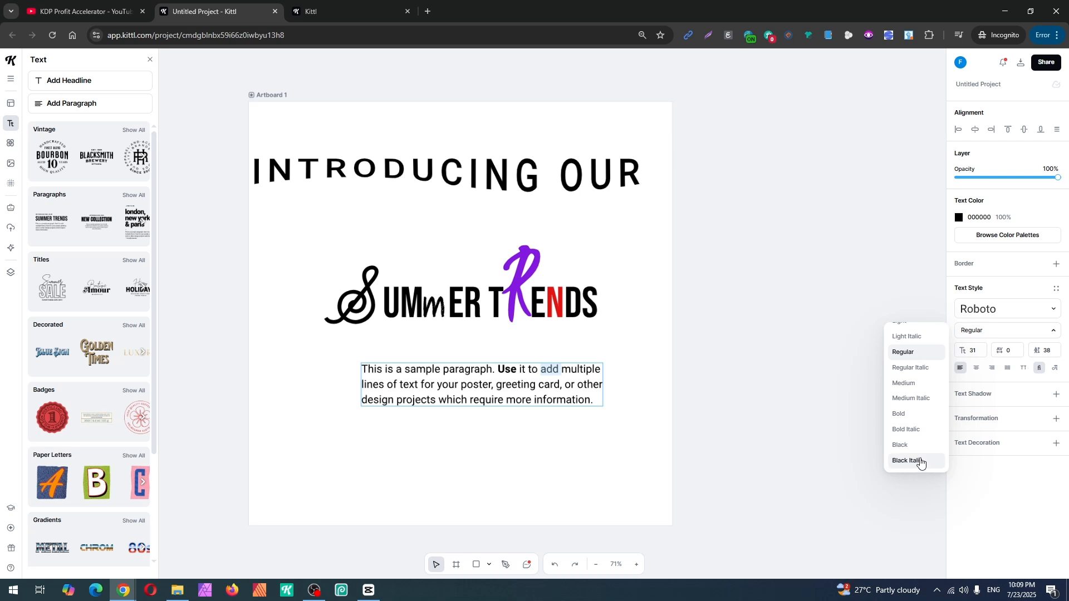
click(920, 461)
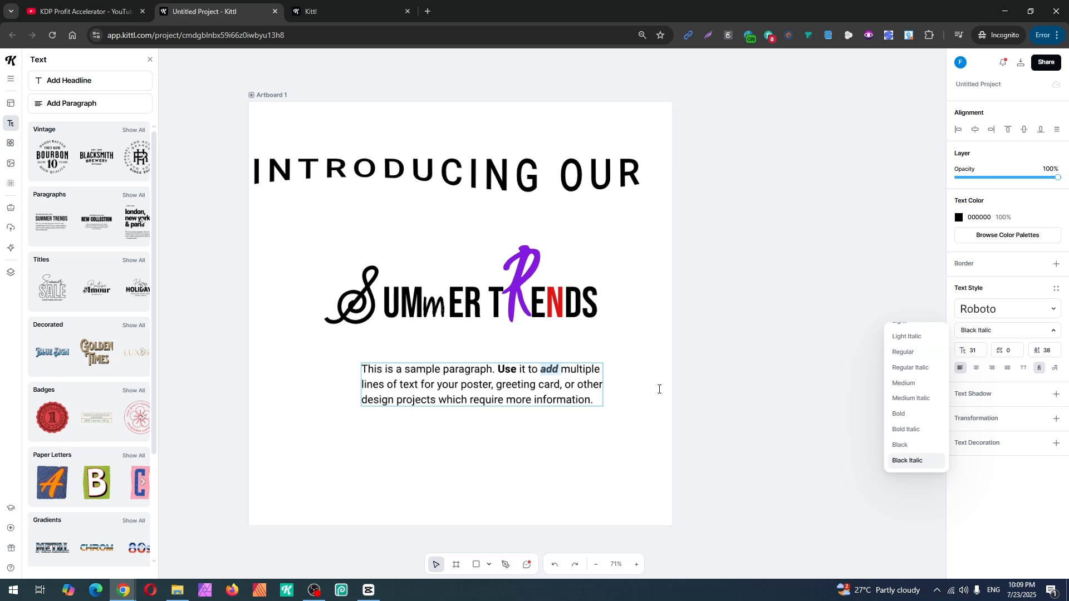
click(482, 384)
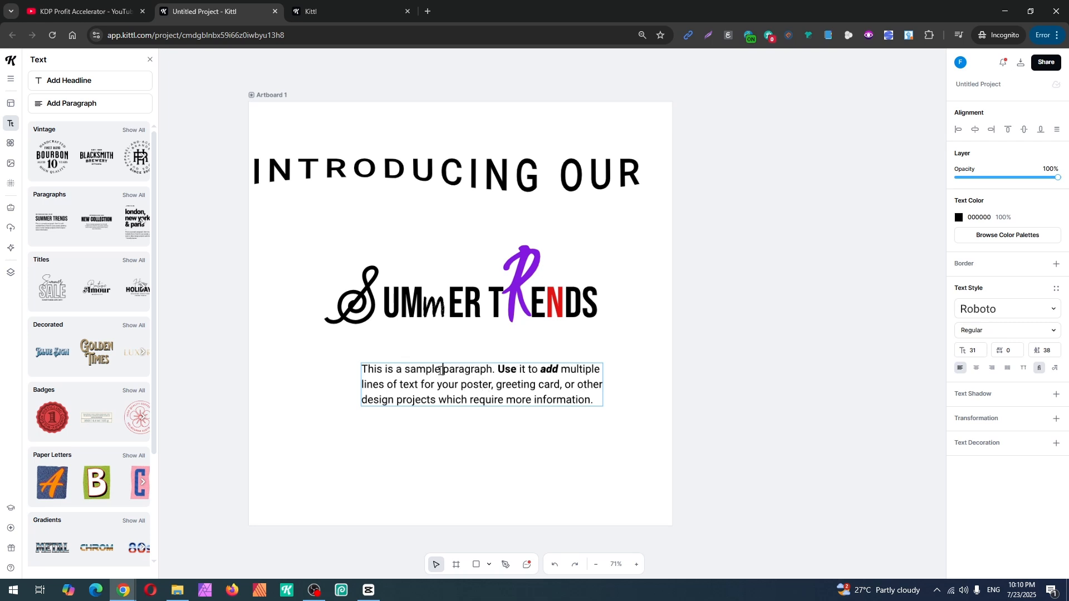
click(322, 389)
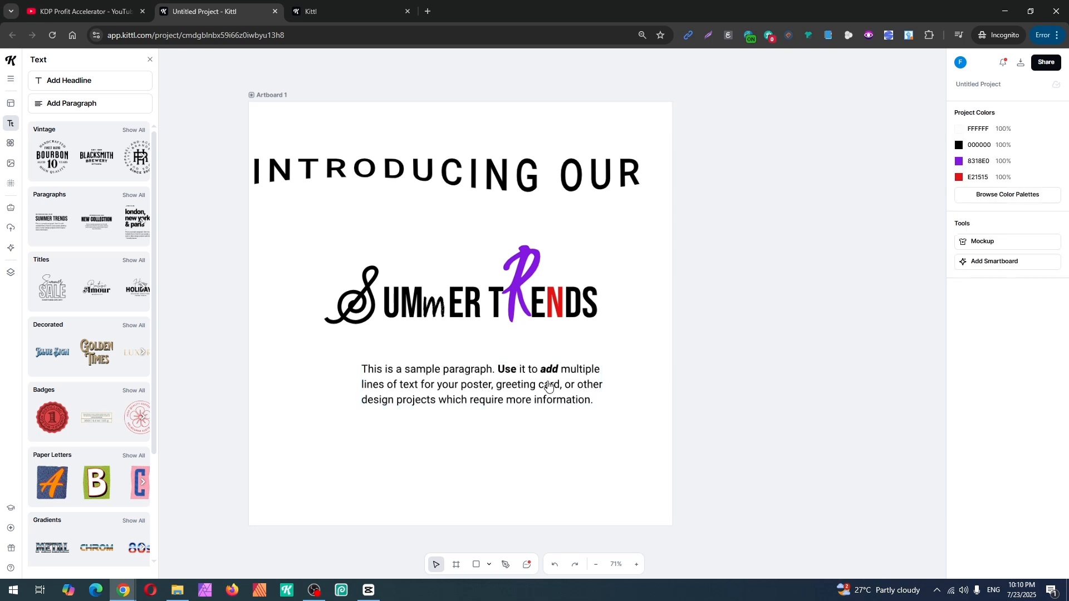
Scale the sample paragraph up to font size 36 and reposition it beneath the "SUMMER TRENDS" heading, aligned with the heading box's left edge.
click(577, 396)
drag(604, 363, 639, 357)
drag(589, 384, 543, 395)
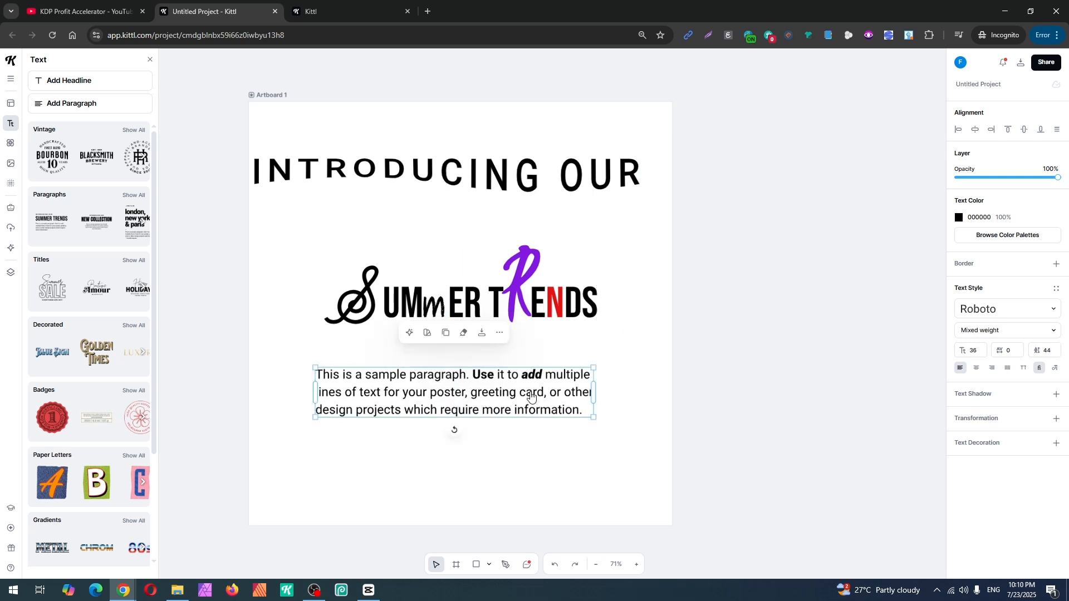
Increase the letter spacing of the sample paragraph's second line to 44, and reduce it to a slight widening.
double_click(532, 392)
double_click(532, 392)
triple_click(532, 392)
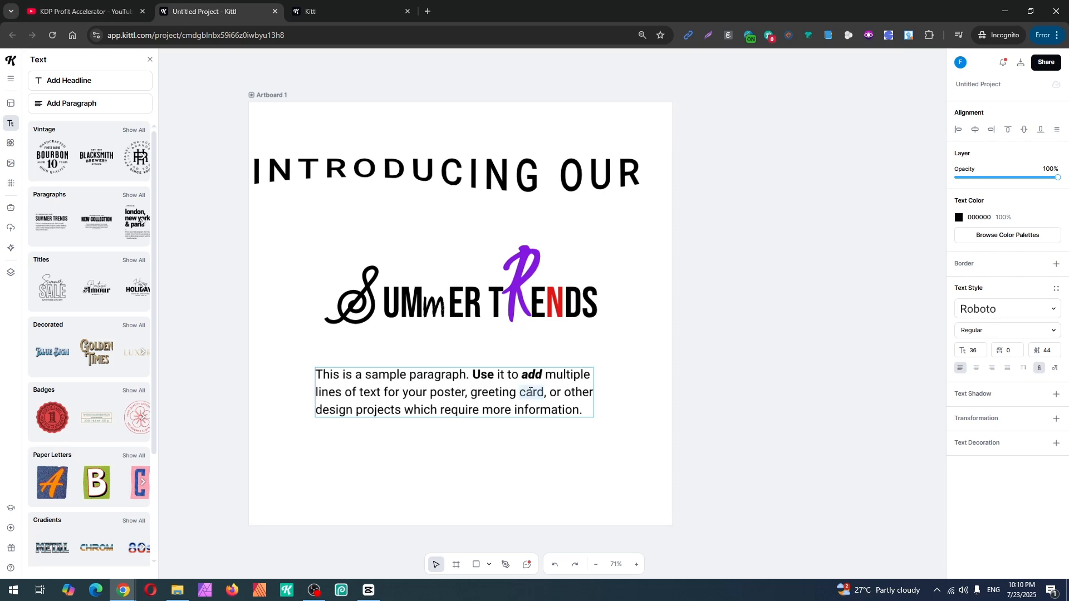
click(472, 408)
drag(593, 392, 318, 392)
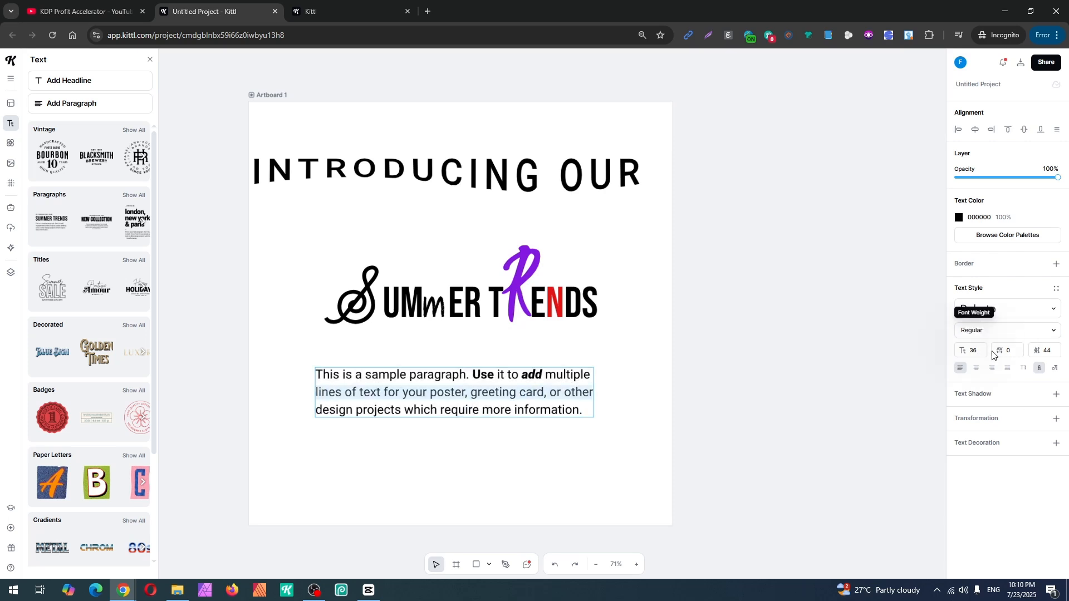
click(1019, 349)
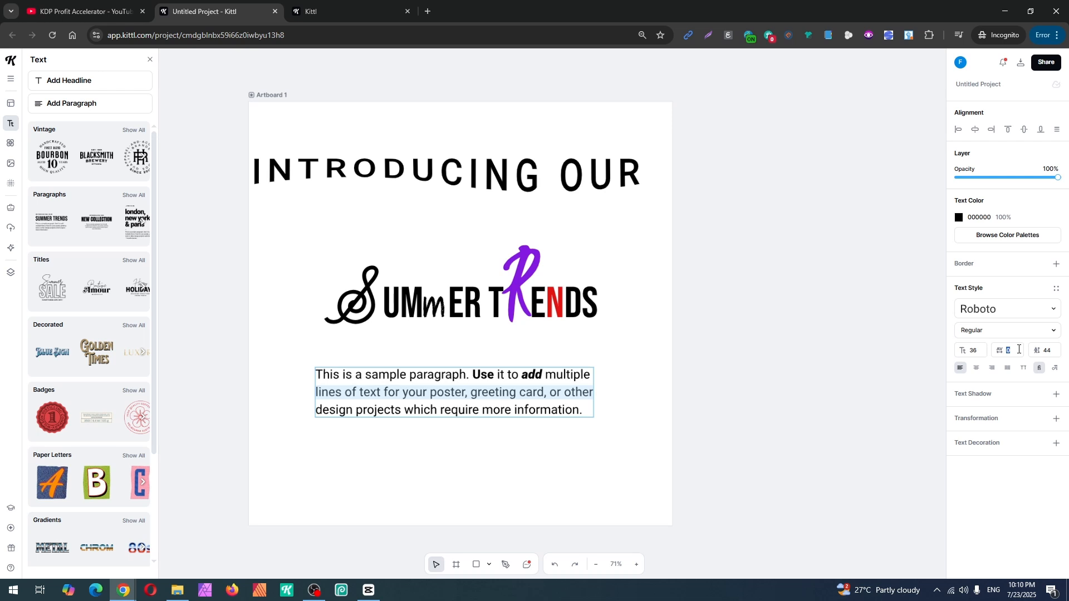
key(Up)
key(Up)
key(Up)
key(Up)
key(Up)
key(Up)
key(Up)
key(Up)
key(Up)
key(Up)
key(Up)
key(Up)
key(Up)
key(Up)
key(Up)
key(Up)
key(Up)
key(Up)
key(Up)
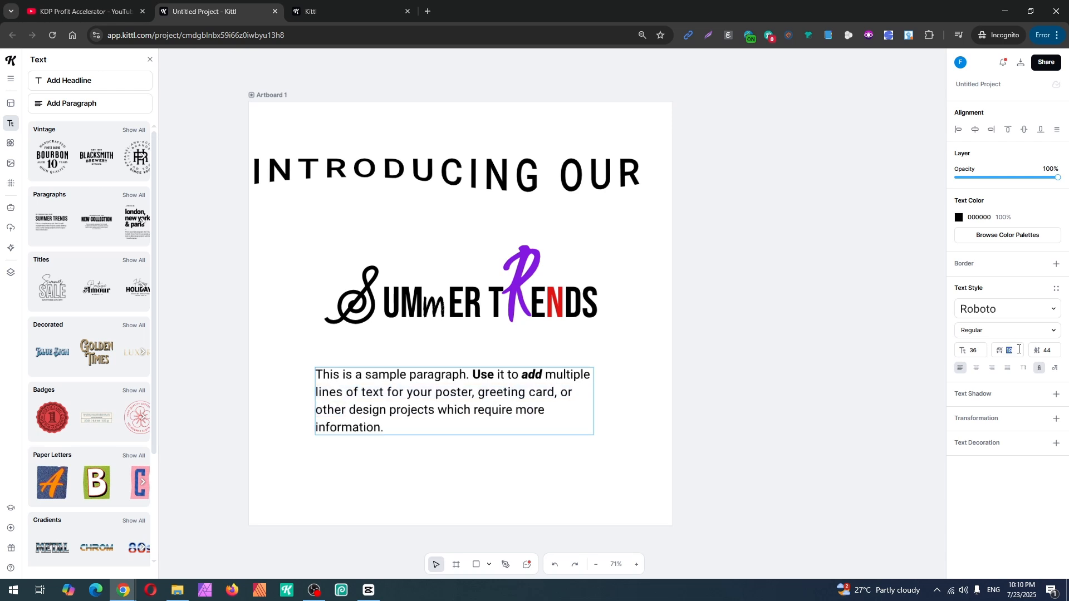
key(Up)
key(Up)
key(Up)
key(Up)
key(Up)
key(Up)
key(Up)
key(Up)
key(Up)
key(Up)
key(Up)
key(Up)
key(Up)
key(Up)
key(Up)
key(Up)
key(Up)
key(Up)
key(Up)
key(Up)
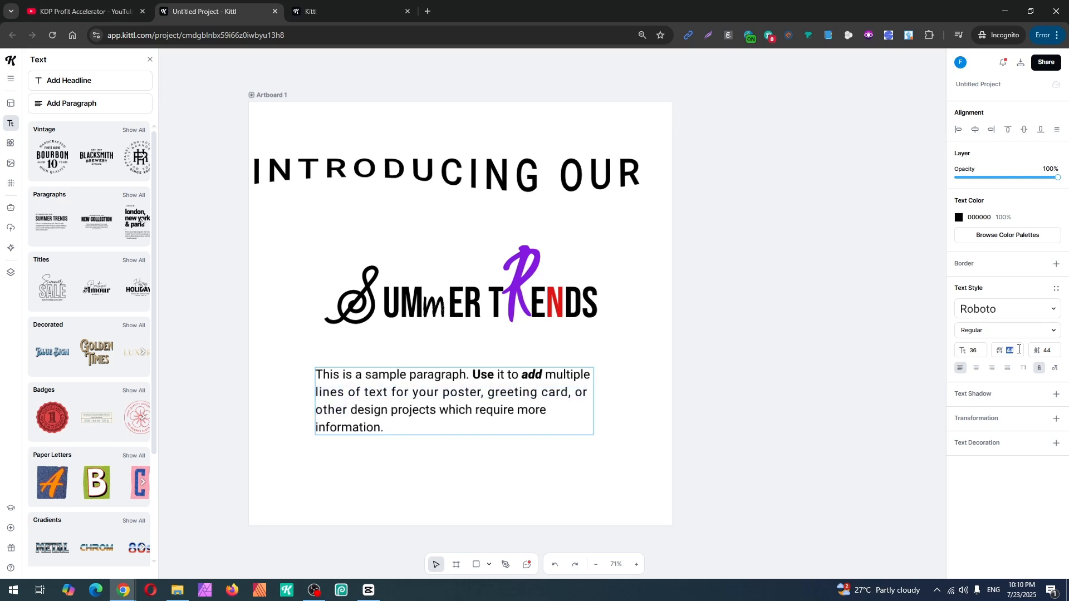
key(Down)
key(Down)
key(Down)
key(Down)
key(Down)
key(Down)
key(Down)
key(Down)
key(Down)
key(Down)
key(Down)
key(Down)
key(Down)
key(Down)
key(Down)
key(Down)
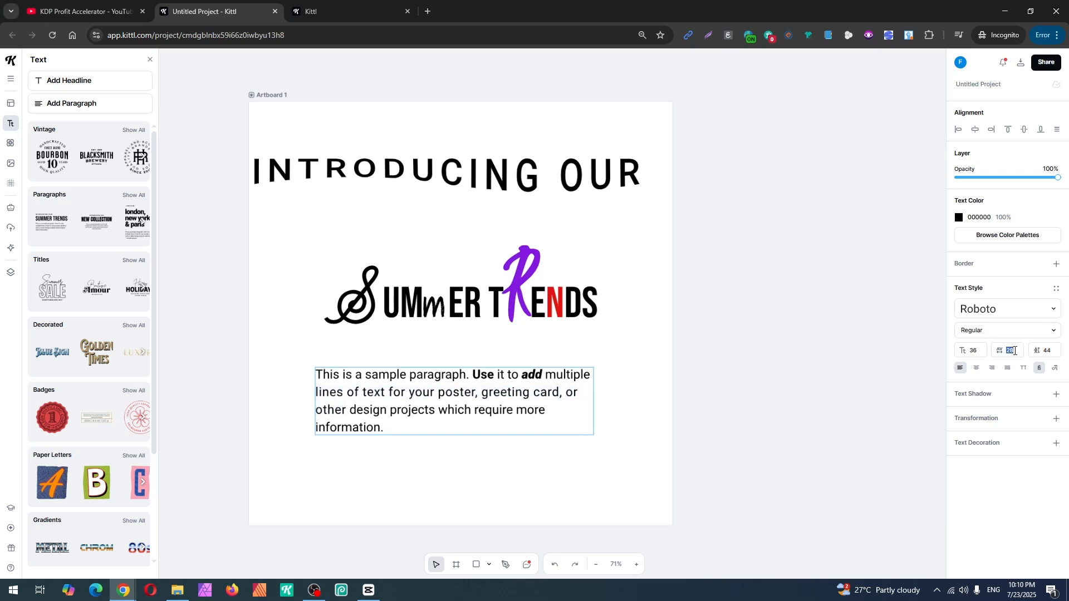
key(Down)
key(Down)
key(Down)
key(Down)
key(Down)
key(Down)
key(Down)
key(Down)
key(Down)
key(Down)
key(Down)
click(795, 374)
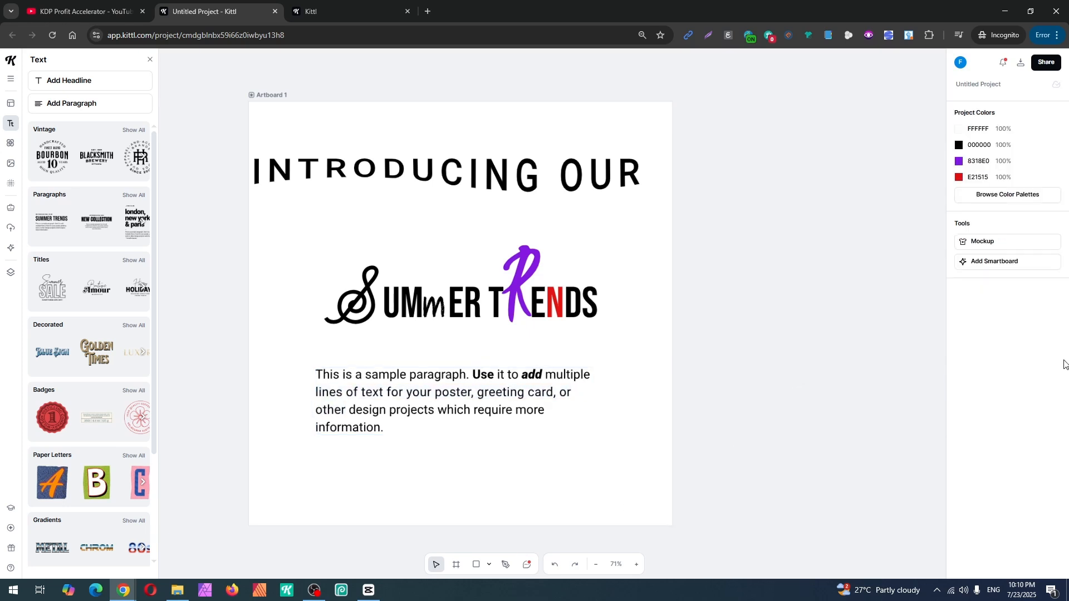
Delete the distorted "INTRODUCING OUR" text above the "SUMMER TRENDS" heading.
click(513, 282)
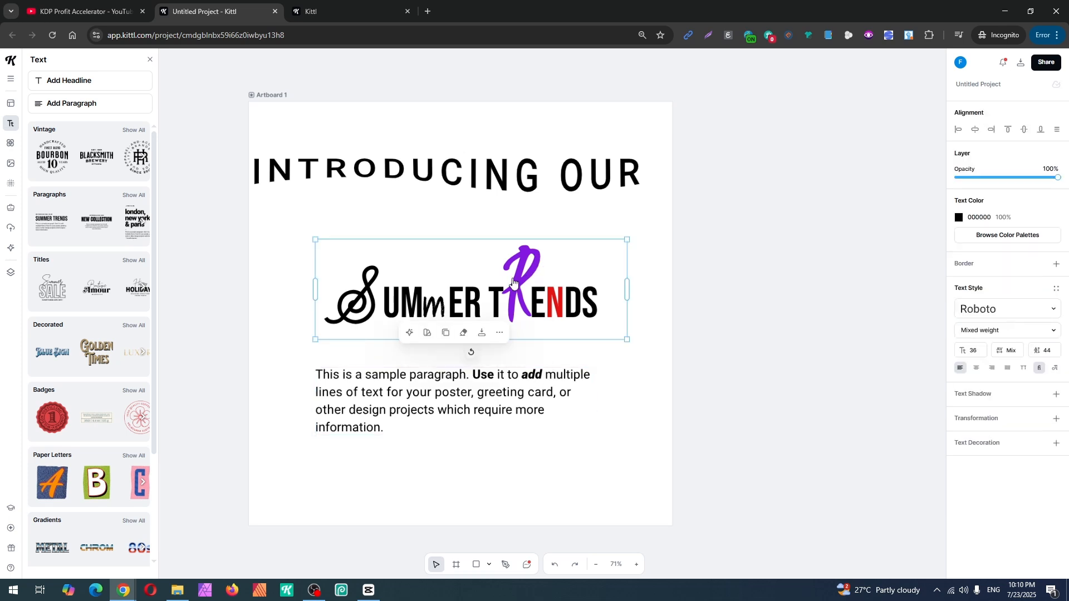
click(436, 131)
click(473, 311)
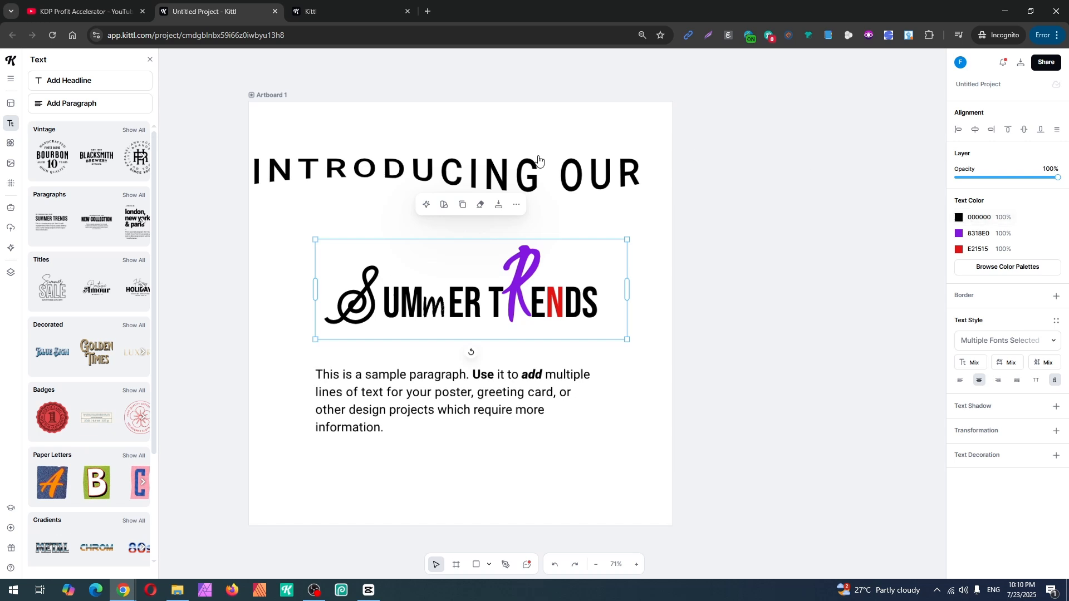
click(591, 172)
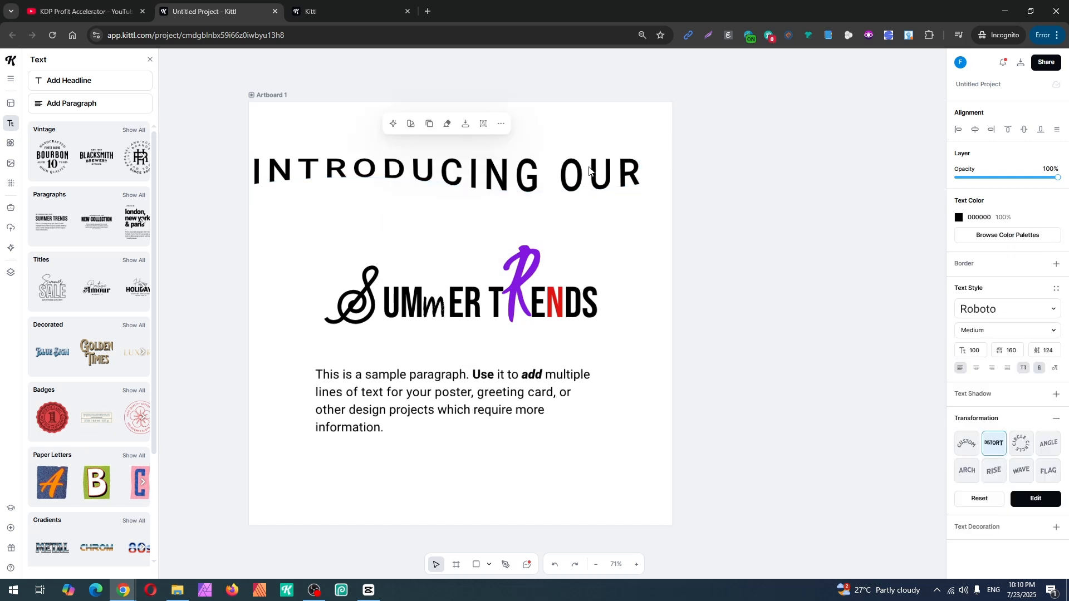
click(604, 128)
click(568, 177)
click(557, 217)
click(574, 184)
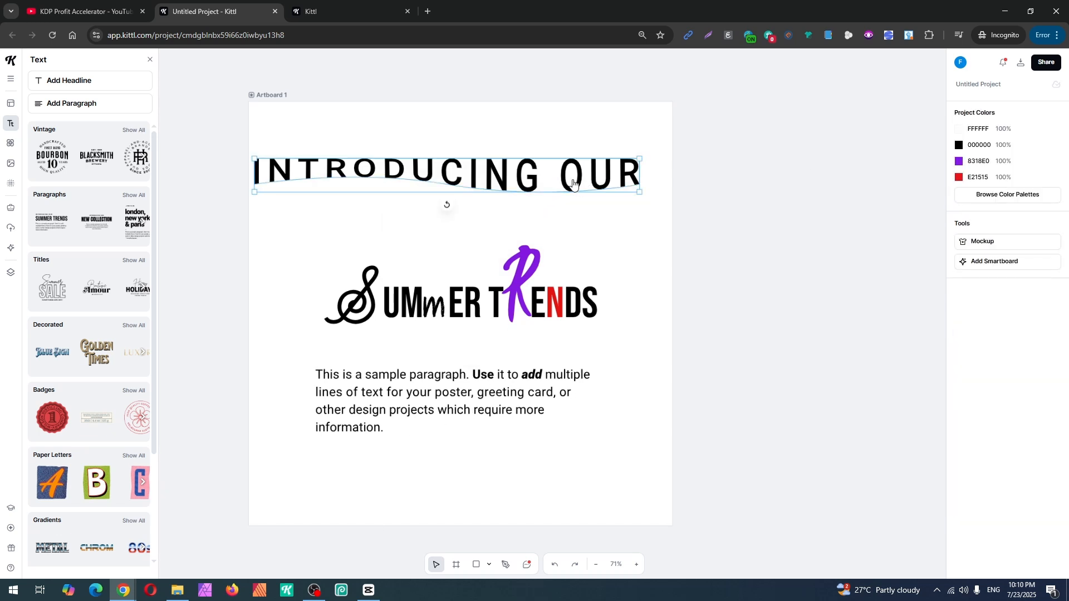
key(Delete)
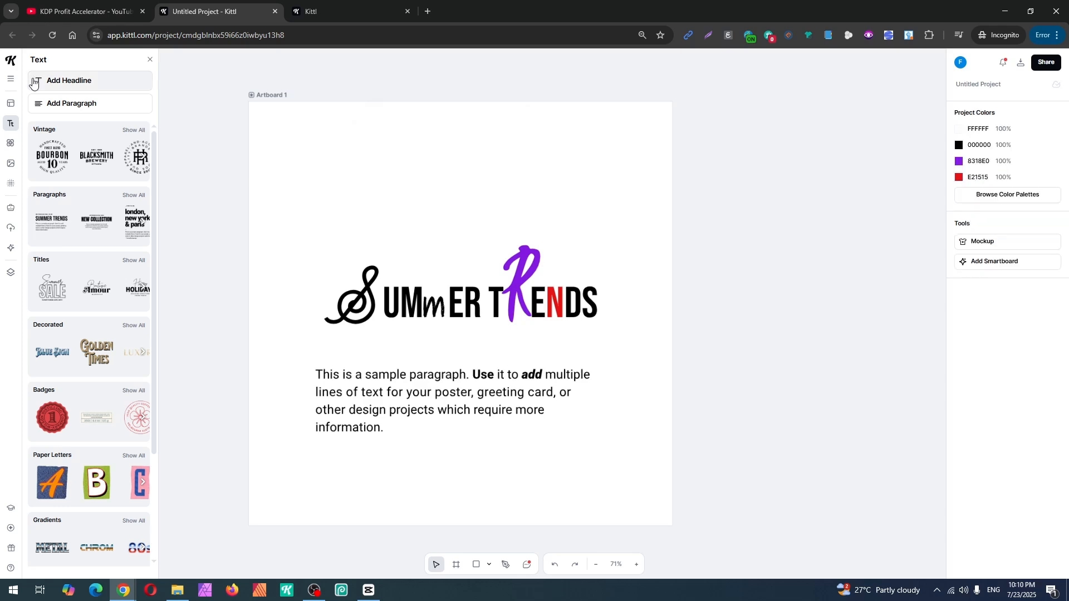
Add a new headline text and place it near the artboard's top edge, above the "SUMMER TRENDS" heading.
click(84, 83)
click(453, 429)
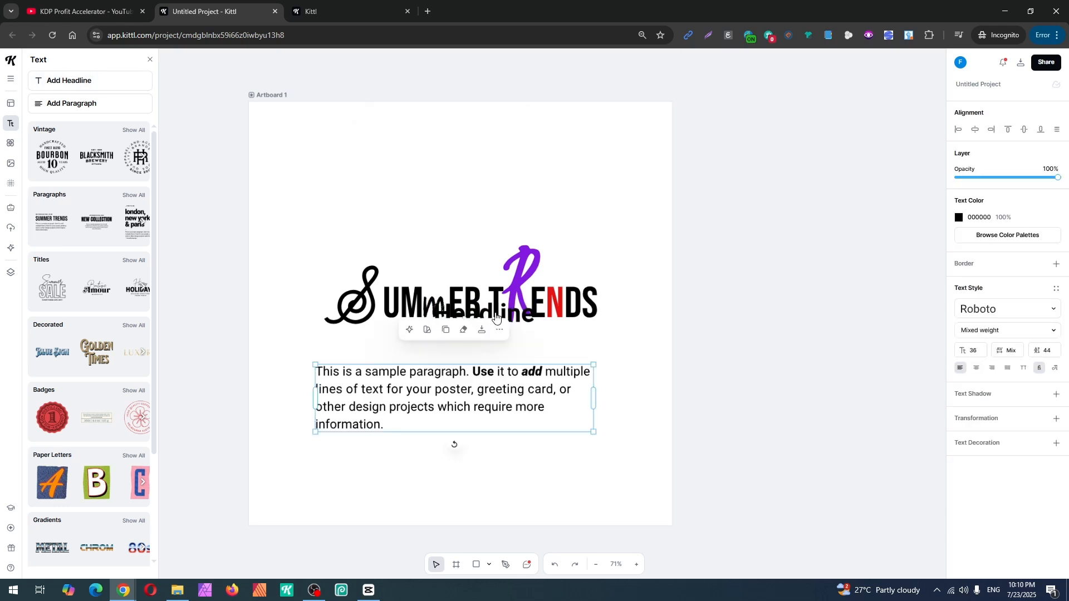
drag(497, 313, 467, 150)
Filter the typefaces by Variable and apply Blackriver to the new headline.
click(1004, 308)
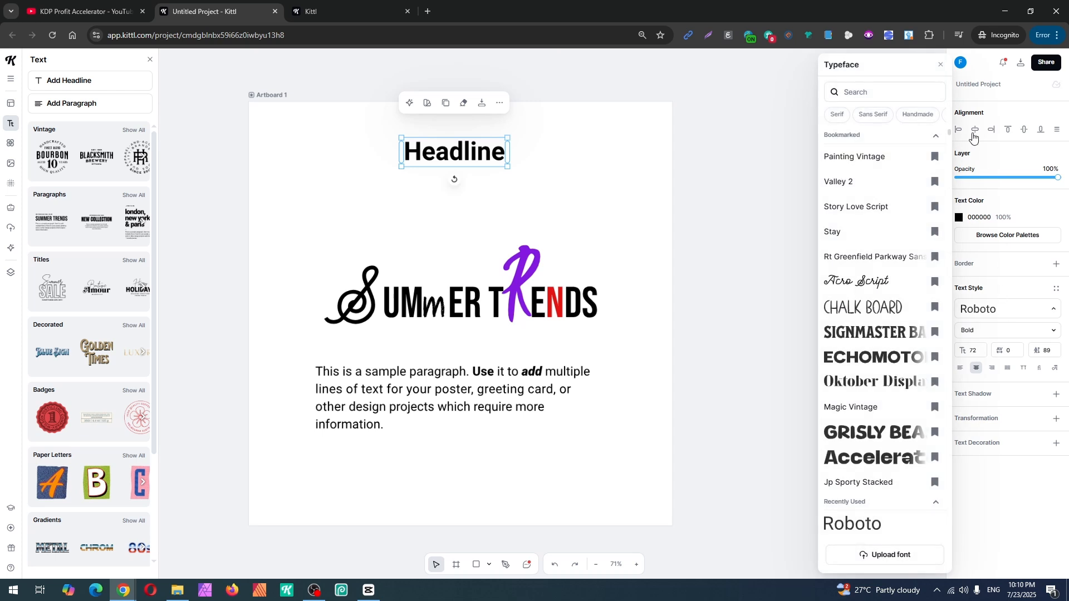
scroll(911, 123, right, 4)
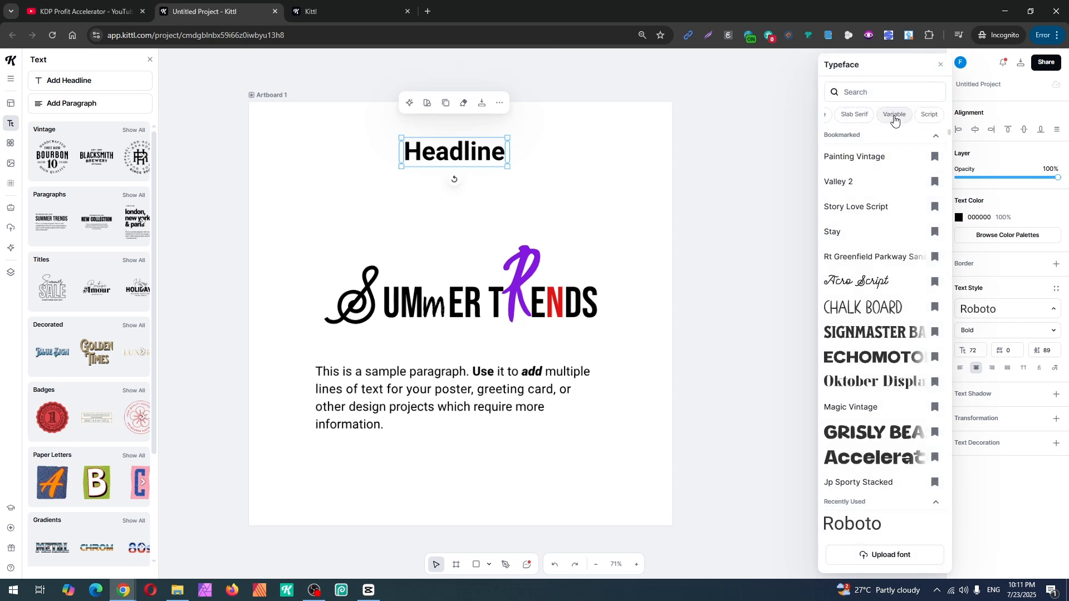
click(894, 116)
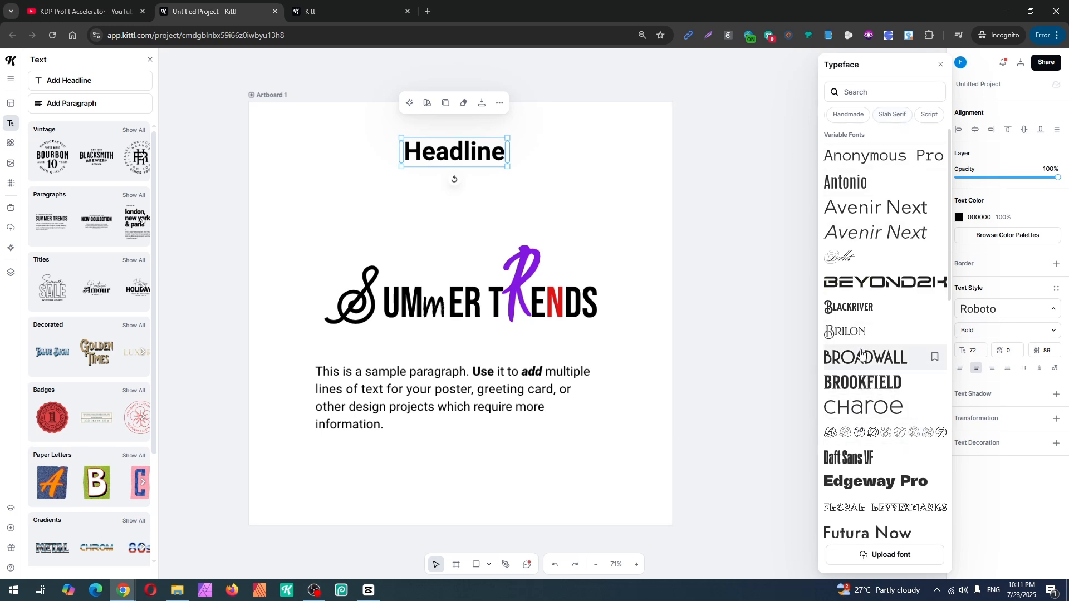
click(871, 308)
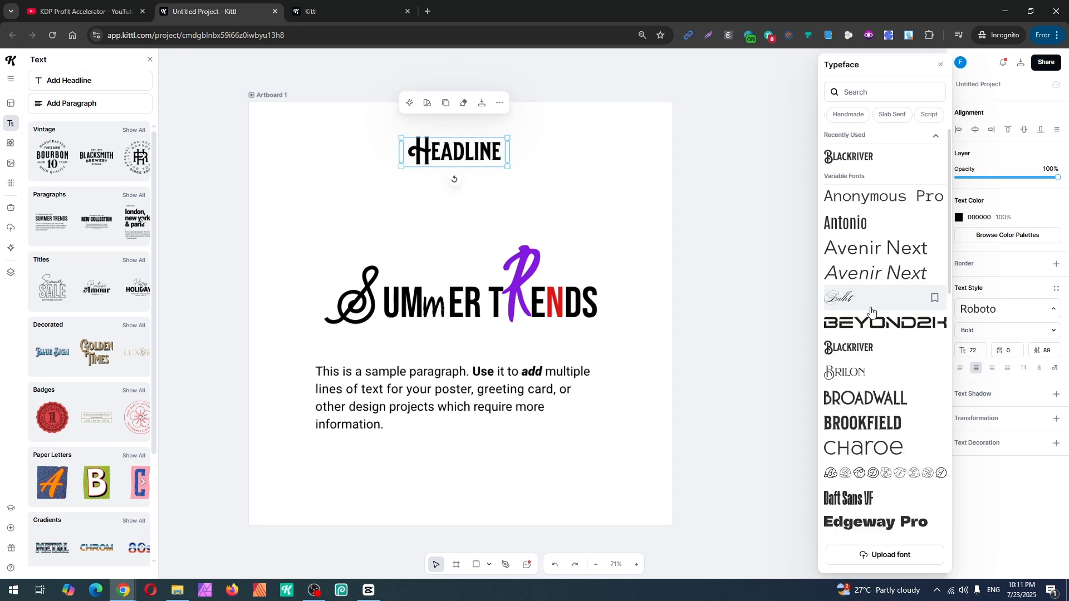
click(370, 155)
drag(397, 157, 519, 162)
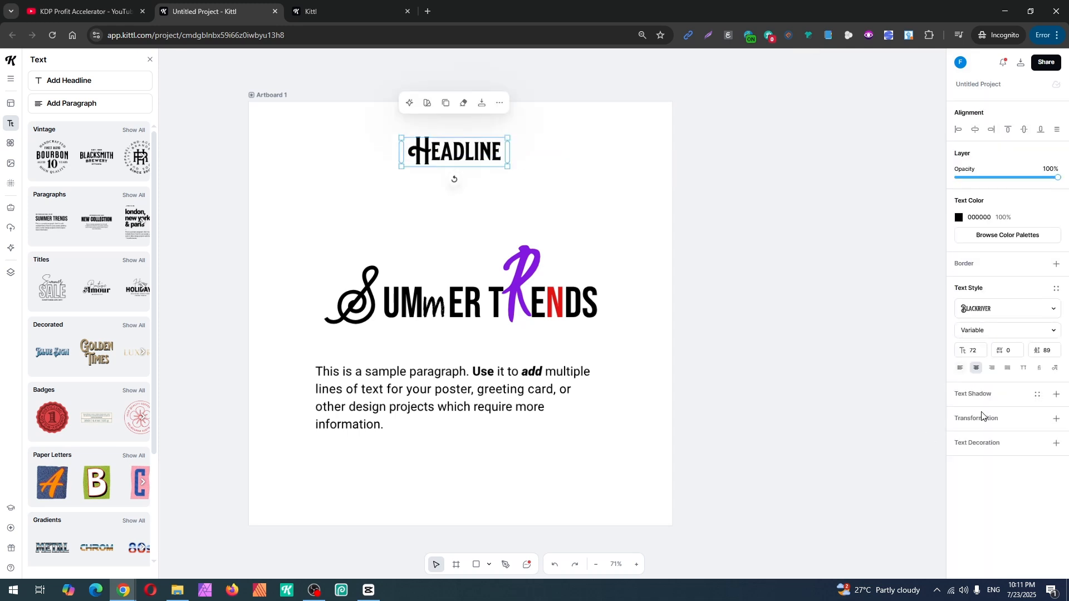
Set the headline's variable font width to 377, then widen its text box to fit one line and reposition it above the heading.
click(1002, 334)
drag(820, 356, 861, 358)
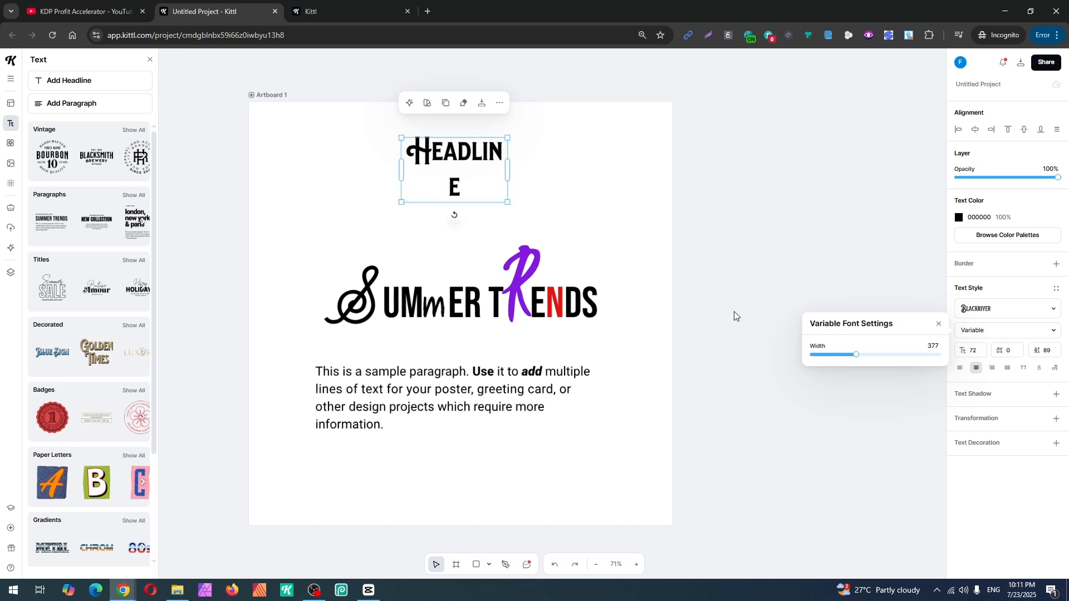
drag(507, 165, 635, 167)
drag(507, 144, 465, 158)
Reduce the headline's variable font width to 268.
click(972, 330)
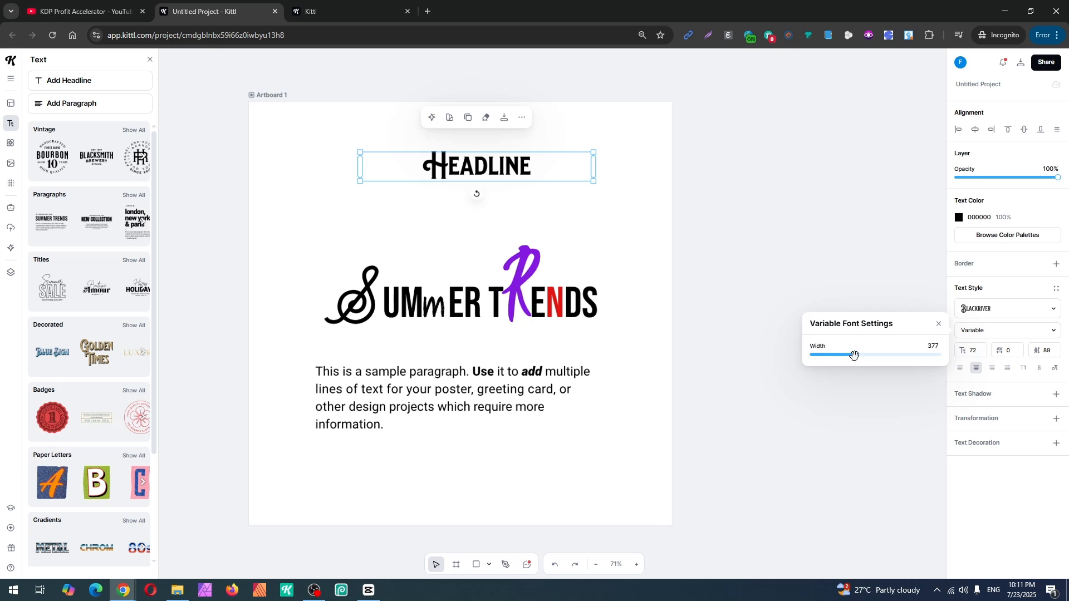
mouse_move(854, 356)
mouse_down()
mouse_move(962, 360)
mouse_move(836, 358)
mouse_up()
click(492, 162)
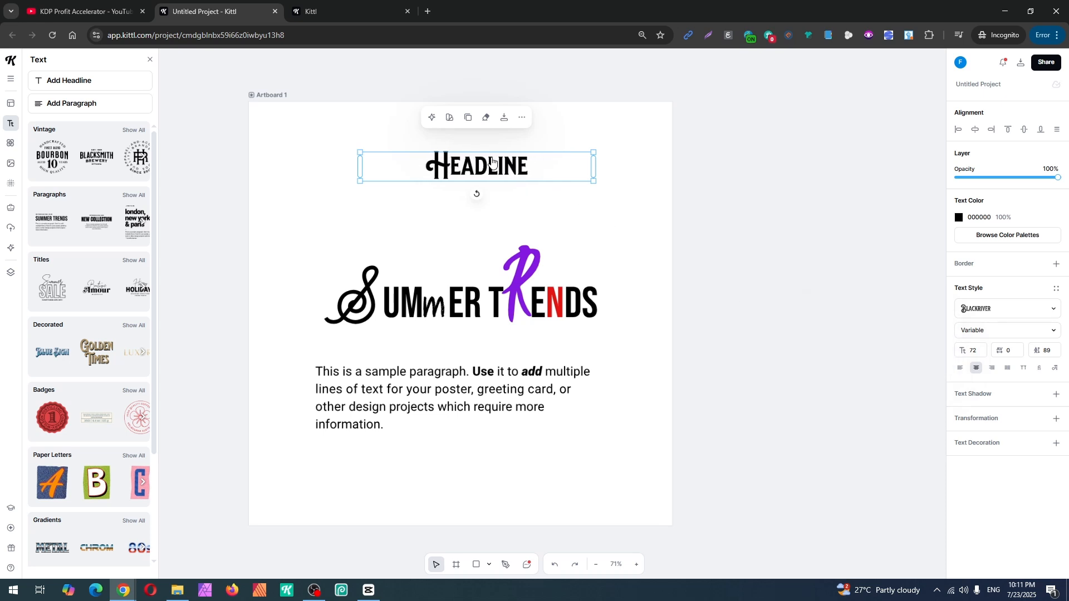
Try to increase the variable font width with the text cursor placed inside the headline.
click(492, 162)
drag(489, 166, 477, 167)
click(477, 168)
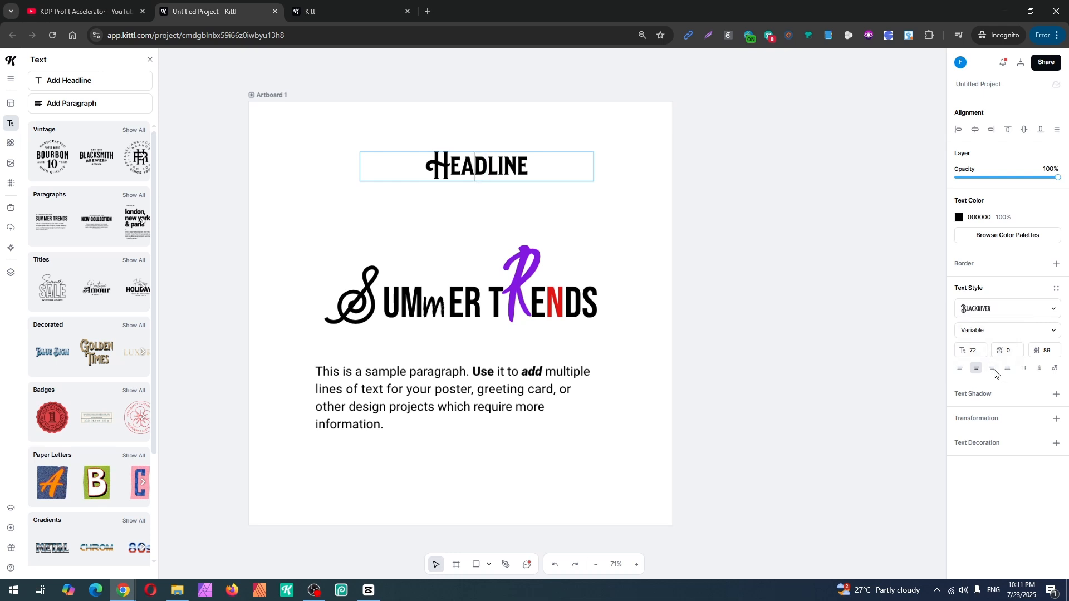
click(974, 334)
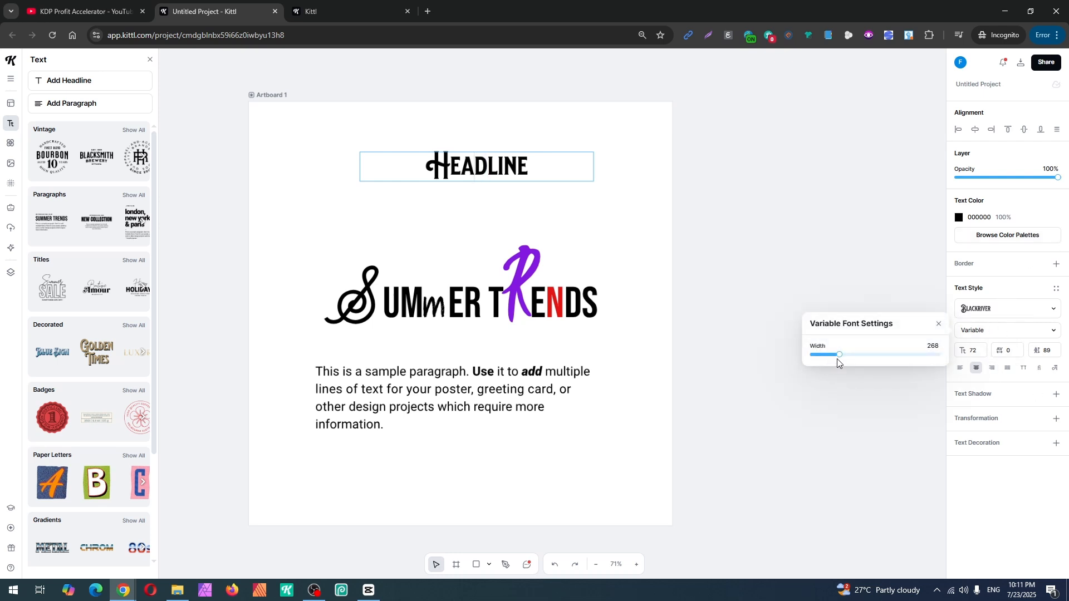
drag(838, 355, 887, 355)
click(490, 167)
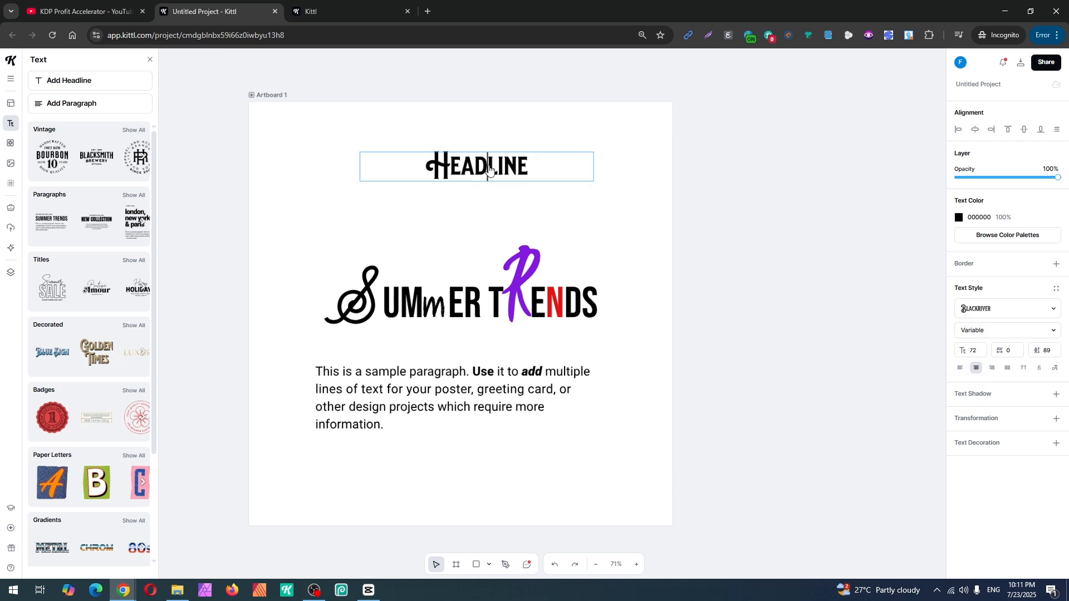
Set the variable font width of only the letter D in the headline to 900.
double_click(490, 167)
drag(488, 167, 476, 167)
click(980, 331)
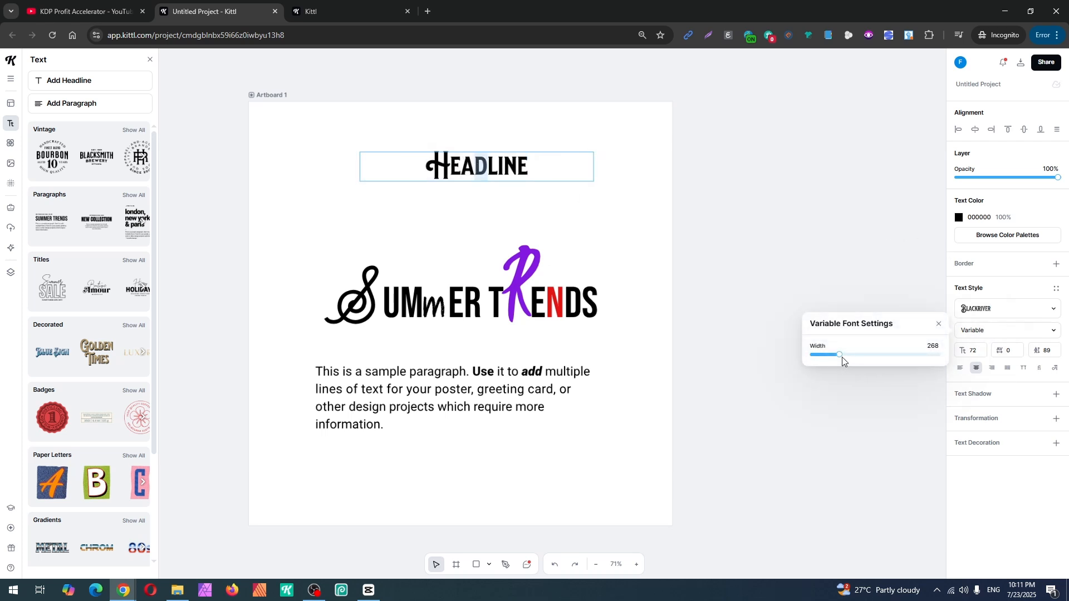
drag(841, 356, 1011, 358)
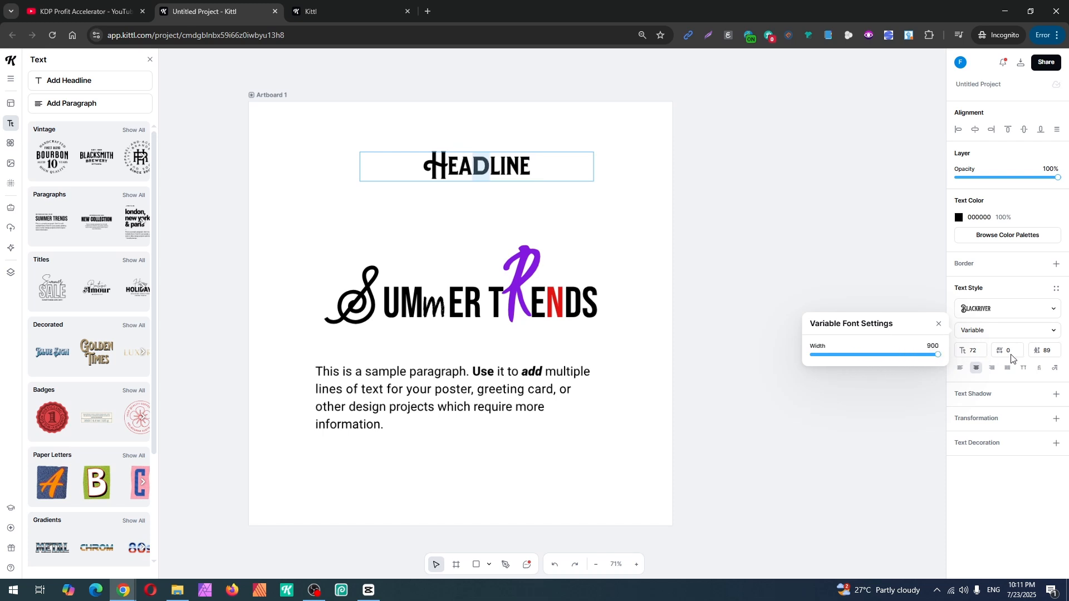
Convert only the final letter E of the headline to uppercase.
click(505, 166)
double_click(506, 166)
click(513, 159)
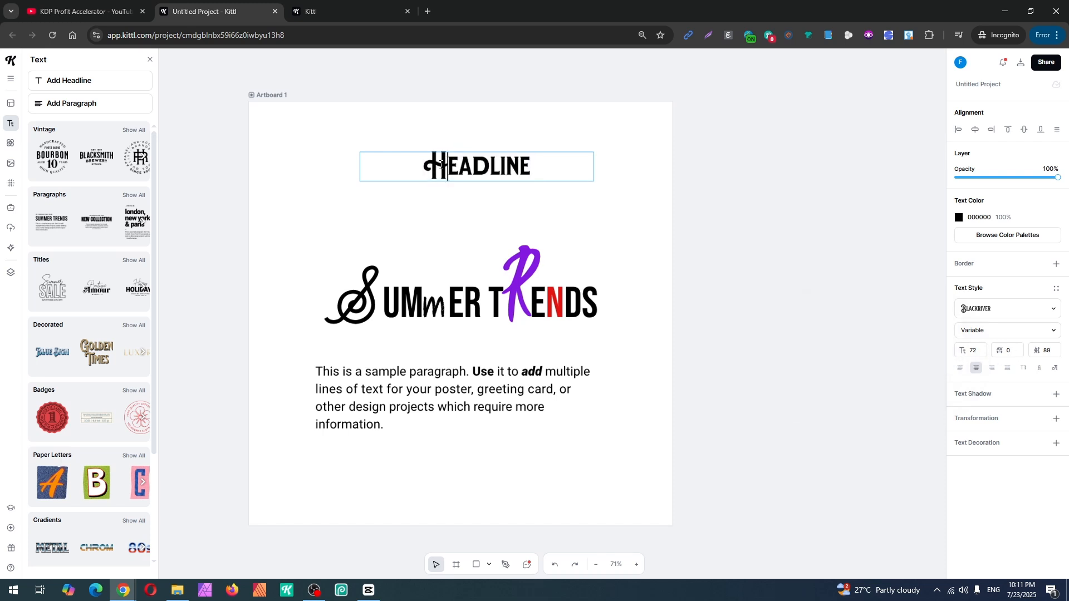
double_click(516, 154)
drag(519, 166, 538, 168)
click(1023, 368)
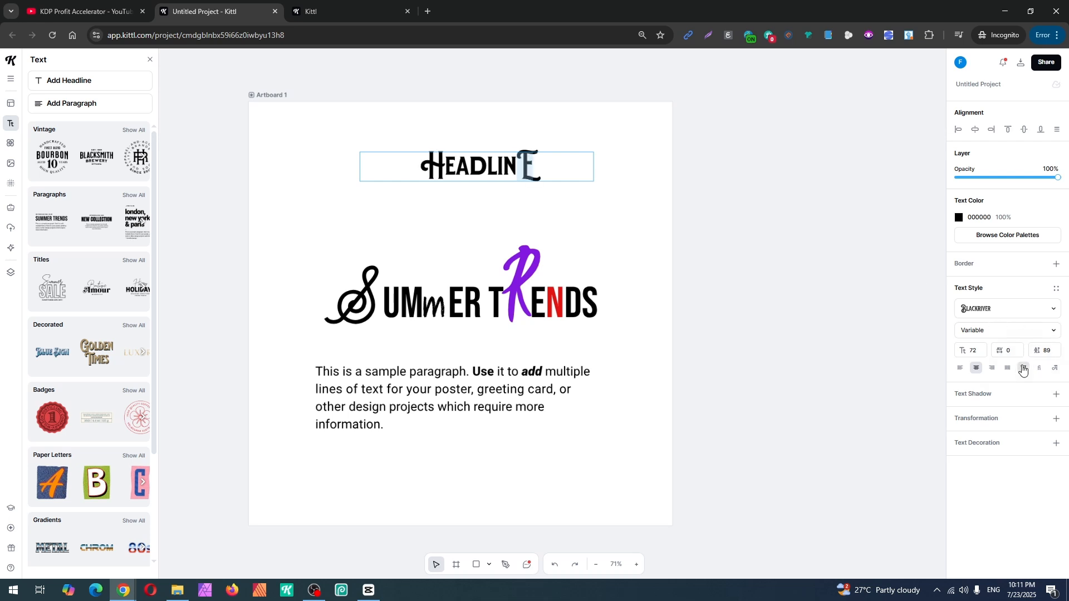
Color the headline's final E with the document's red E21515 and set its font size to 150.
click(958, 217)
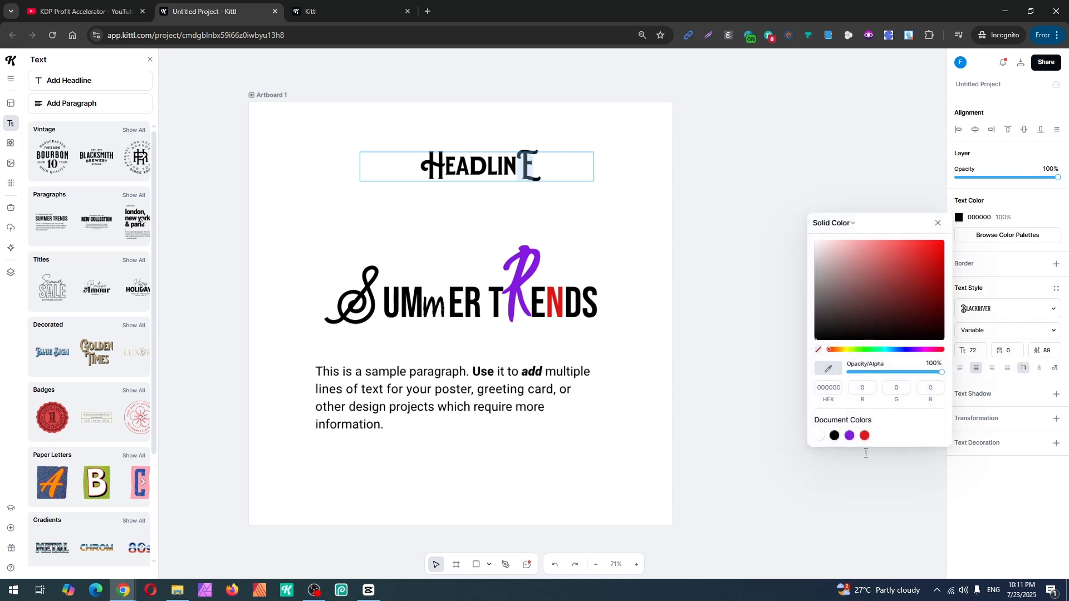
click(865, 436)
click(973, 350)
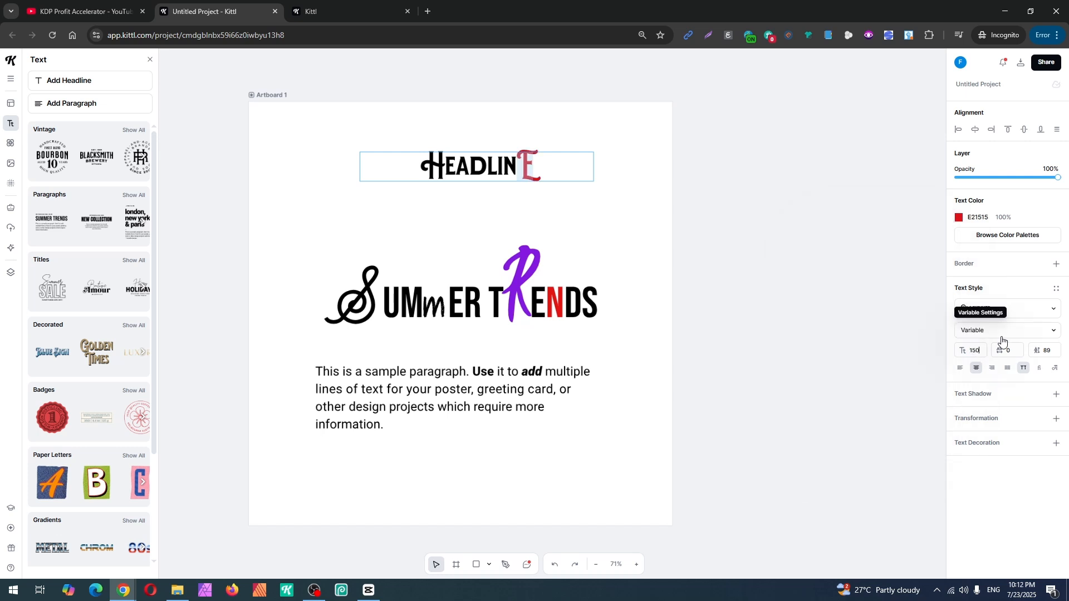
text(150)
key(Return)
Raise the letter spacing in the headline just before the large red E to 32.
click(482, 187)
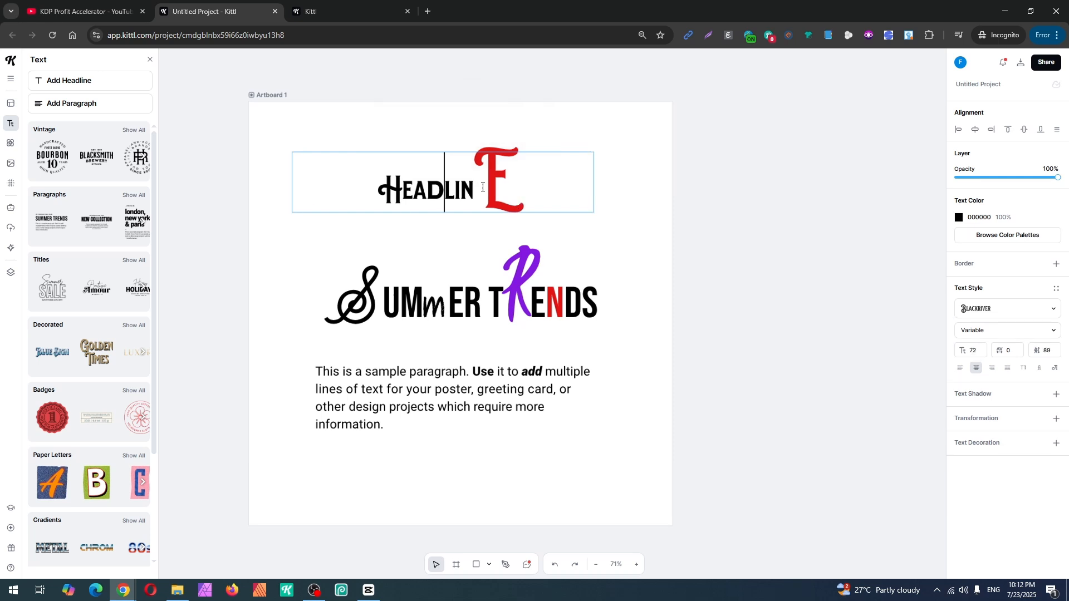
click(1012, 346)
text(6)
key(Up)
key(Up)
key(Up)
key(Up)
key(Up)
key(Up)
key(Up)
key(Up)
key(Up)
key(Up)
key(Up)
key(Up)
key(Up)
key(Up)
key(Up)
click(365, 461)
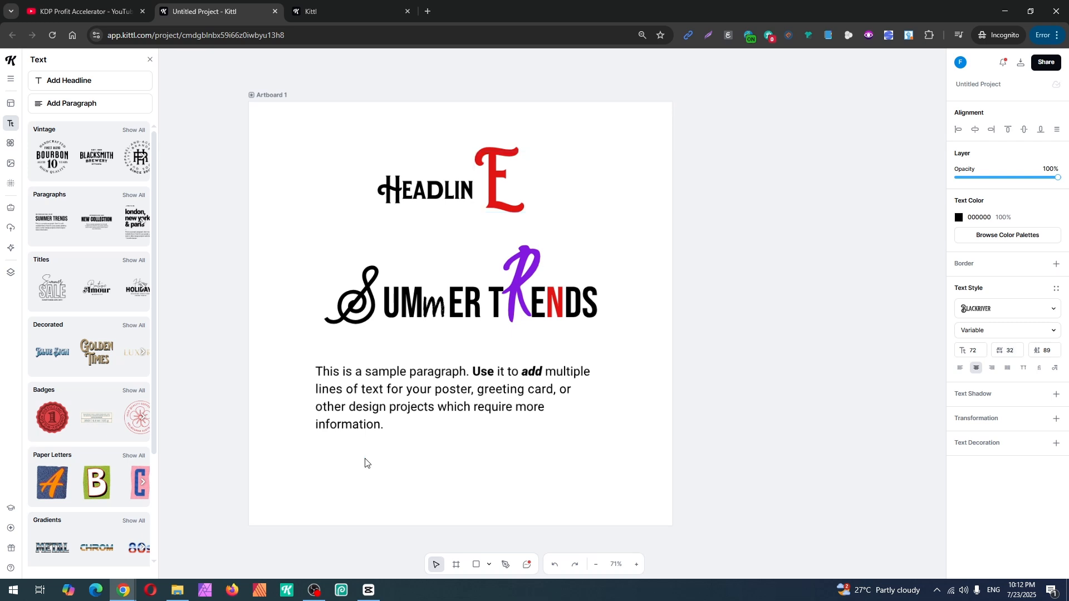
Increase the line height of only the sample paragraph's second line to push it away from the first line.
click(321, 392)
click(319, 393)
drag(318, 389, 607, 393)
click(1049, 350)
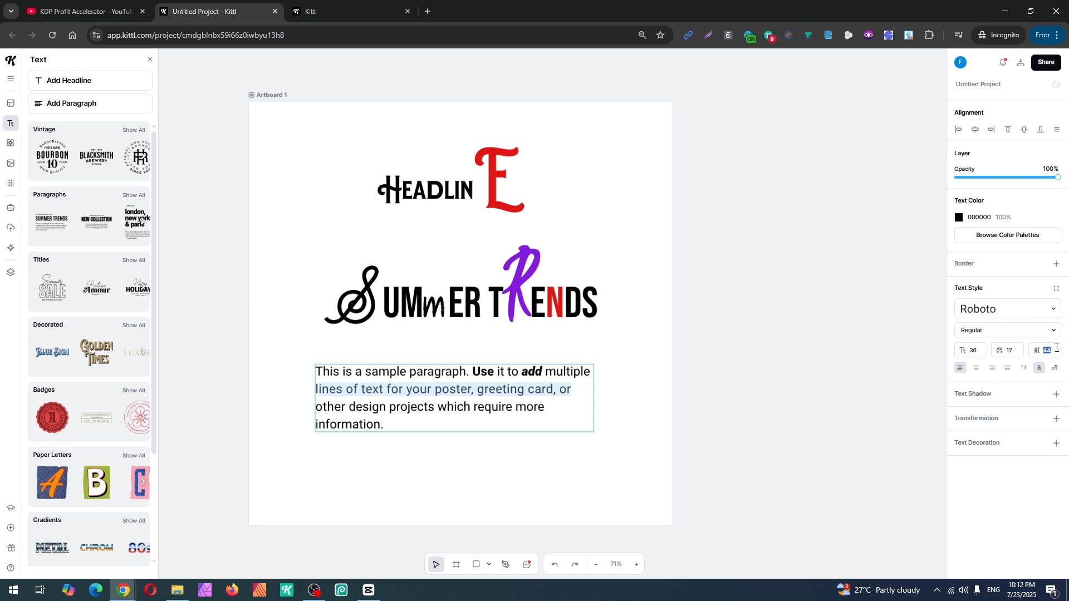
key(Up)
key(Up)
key(Up)
key(Up)
key(Up)
key(Up)
key(Up)
key(Up)
key(Up)
key(Up)
key(Up)
key(Up)
key(Up)
key(Up)
key(Up)
key(Up)
key(Up)
key(Up)
key(Up)
key(Up)
key(Up)
key(Up)
key(Up)
key(Up)
key(Up)
key(Up)
key(Up)
key(Up)
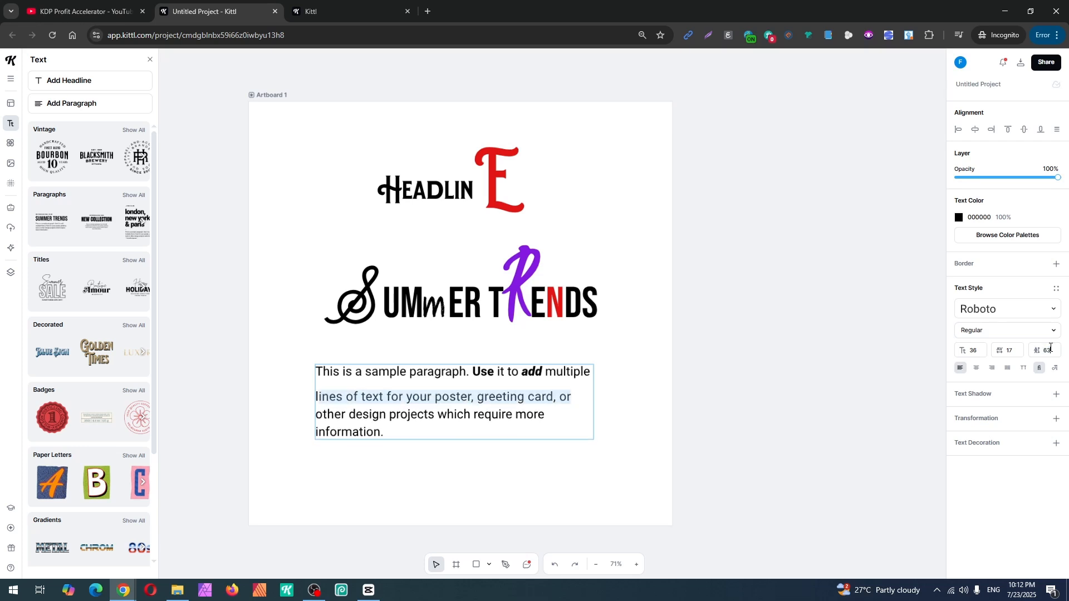
click(365, 168)
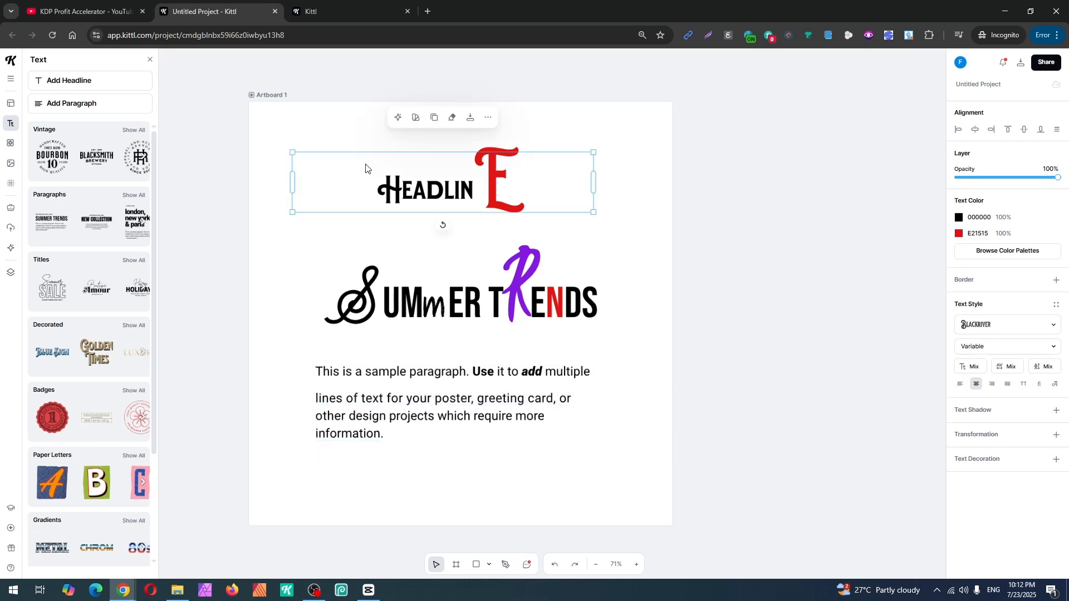